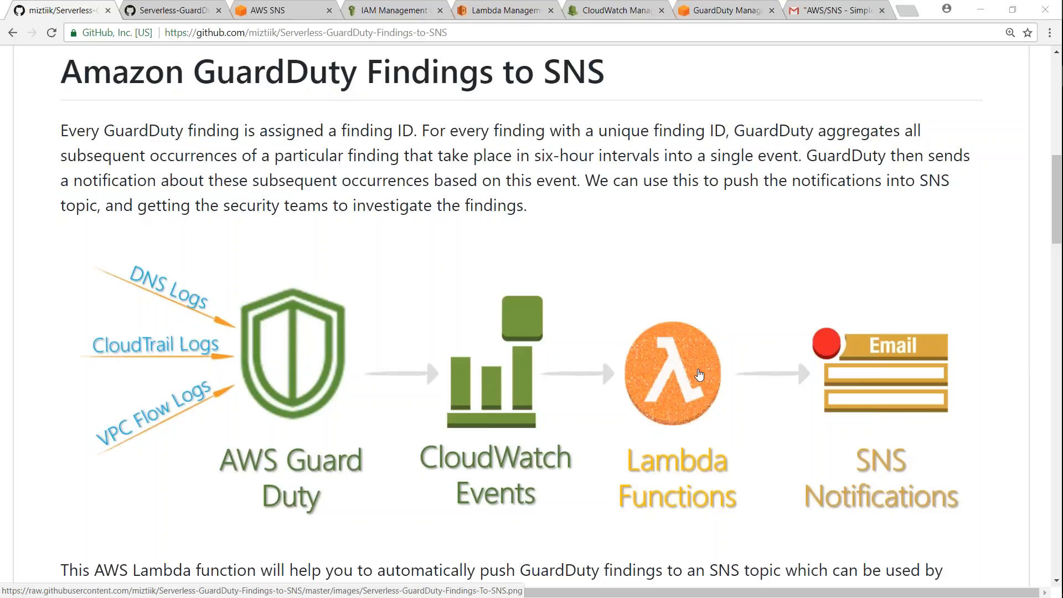
{"action": "scroll", "coordinate": [699, 376], "scroll_direction": "down", "scroll_amount": 3}
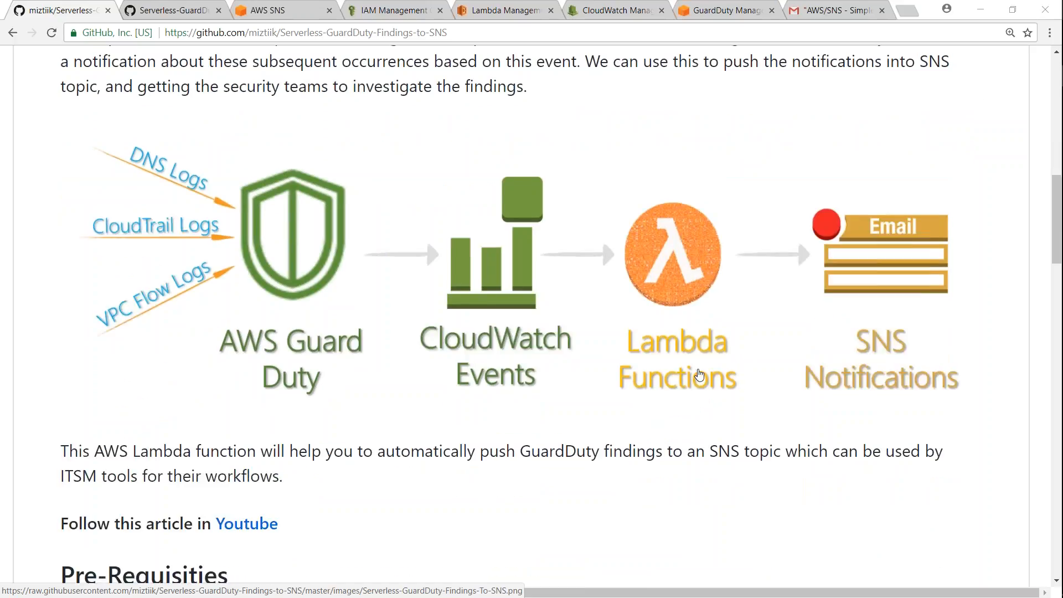
{"action": "scroll", "coordinate": [699, 376], "scroll_direction": "down", "scroll_amount": 3}
{"action": "scroll", "coordinate": [698, 375], "scroll_direction": "down", "scroll_amount": 2}
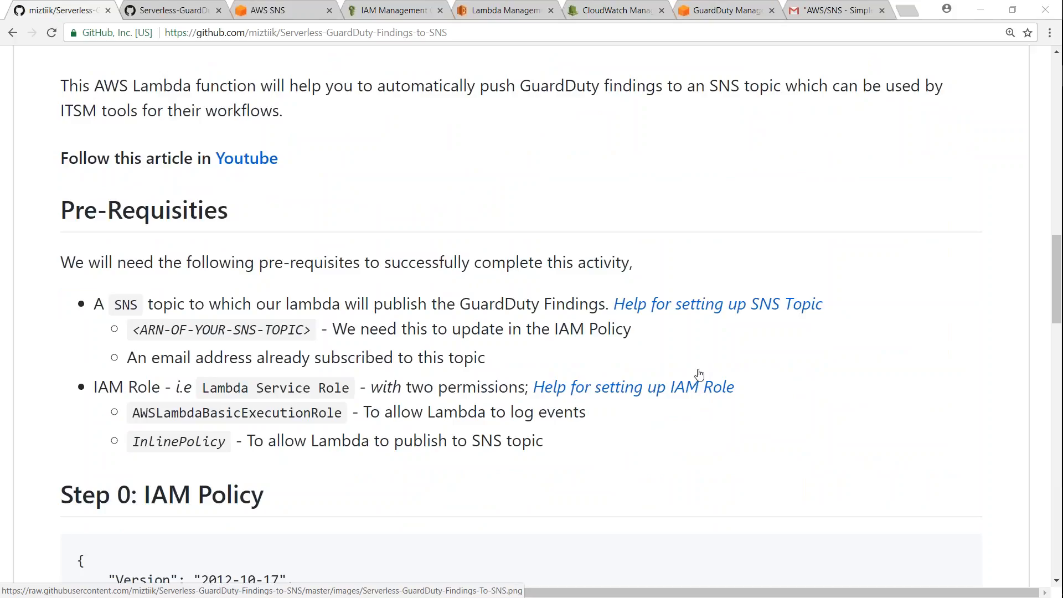
Check the GuardDuty-Findings topic and README ARN placeholder, then cancel the empty IAM policy draft.
{"action": "left_click", "coordinate": [282, 12]}
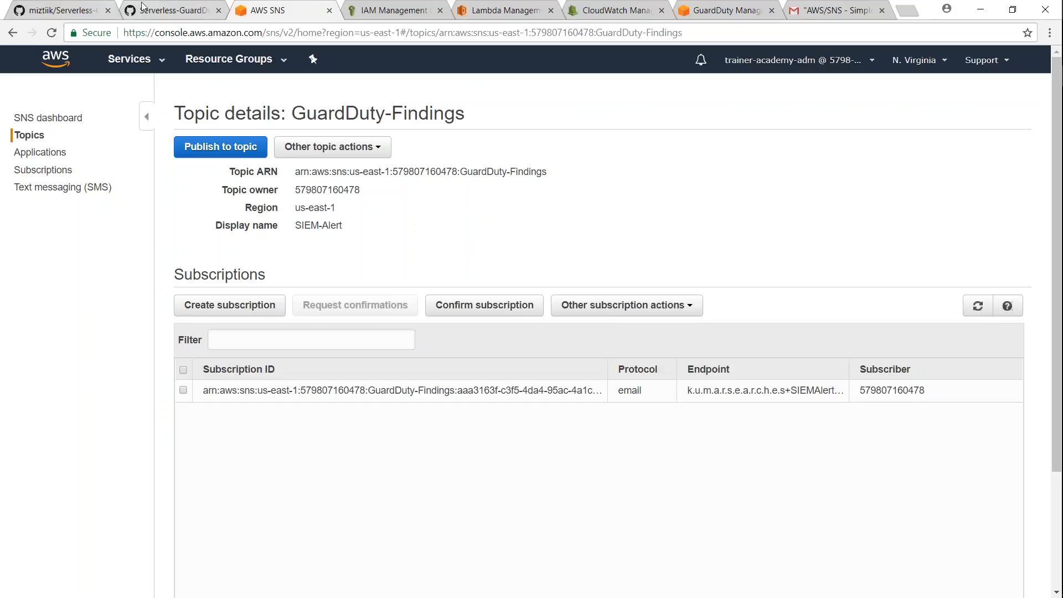
{"action": "left_click", "coordinate": [55, 10]}
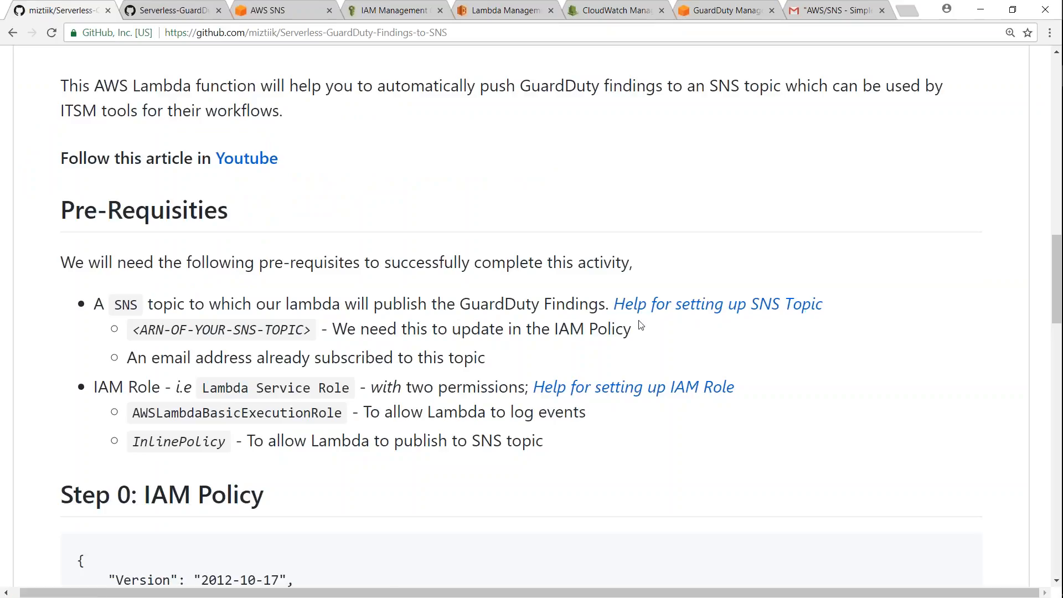
{"action": "left_click_drag", "start_coordinate": [141, 330], "coordinate": [306, 330]}
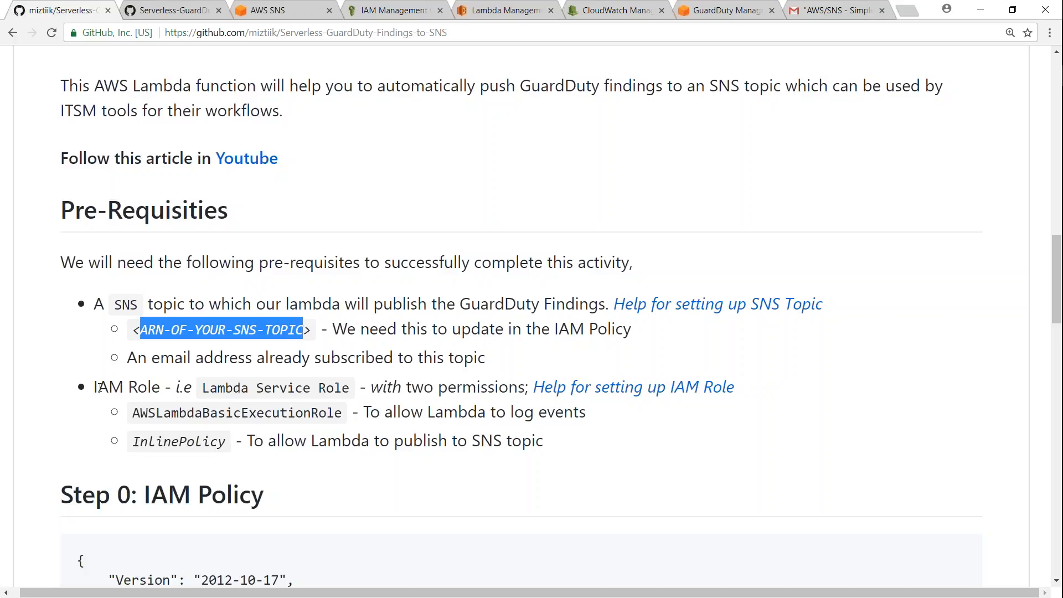
{"action": "left_click", "coordinate": [390, 10]}
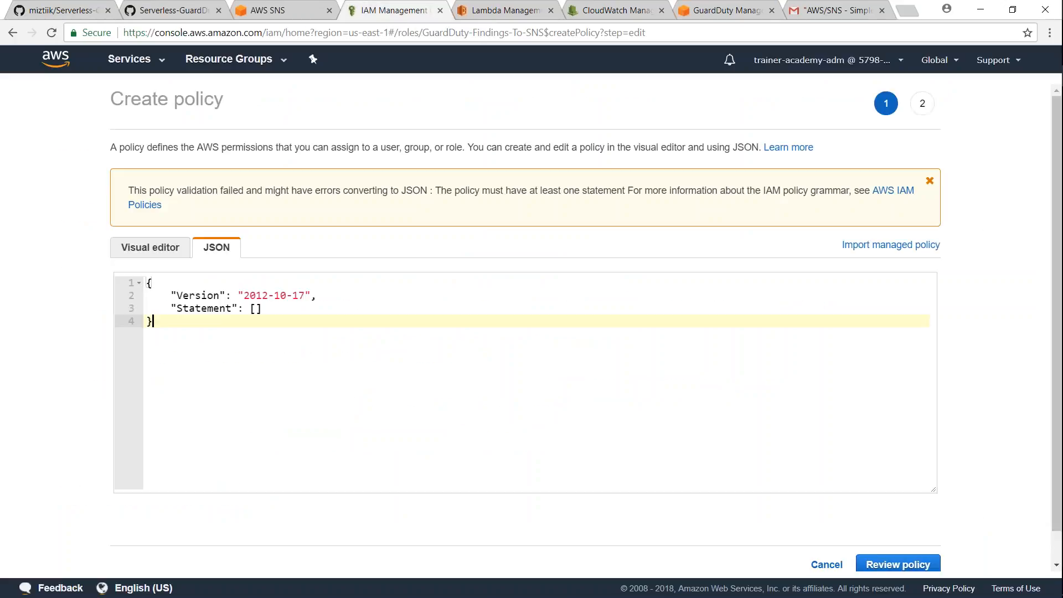
{"action": "left_click", "coordinate": [827, 565]}
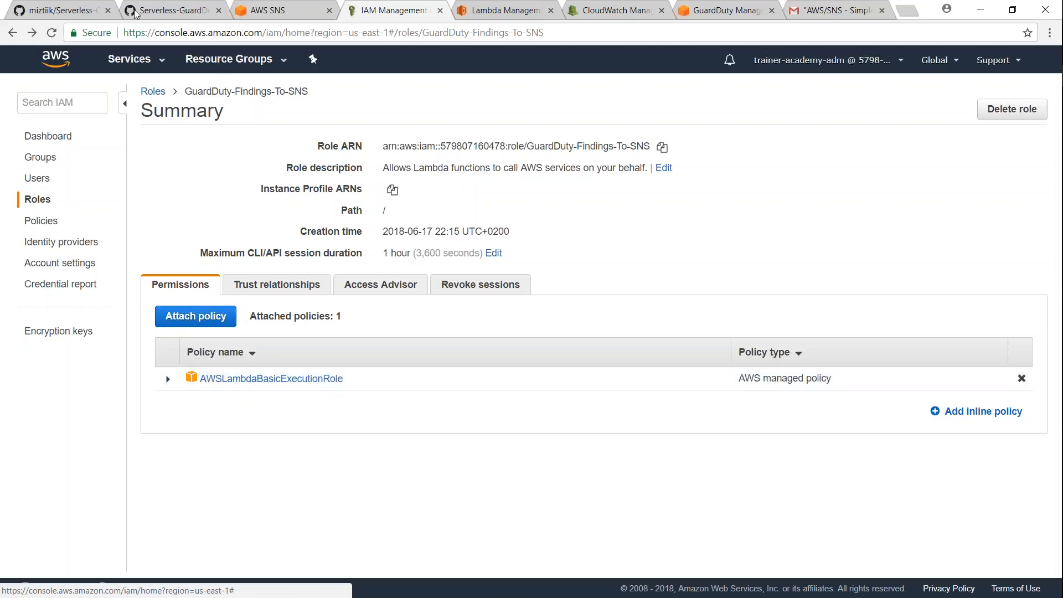
Select the README's Step 0 sns:Publish policy JSON and return to the GuardDuty-Findings-To-SNS role summary.
{"action": "left_click", "coordinate": [60, 10]}
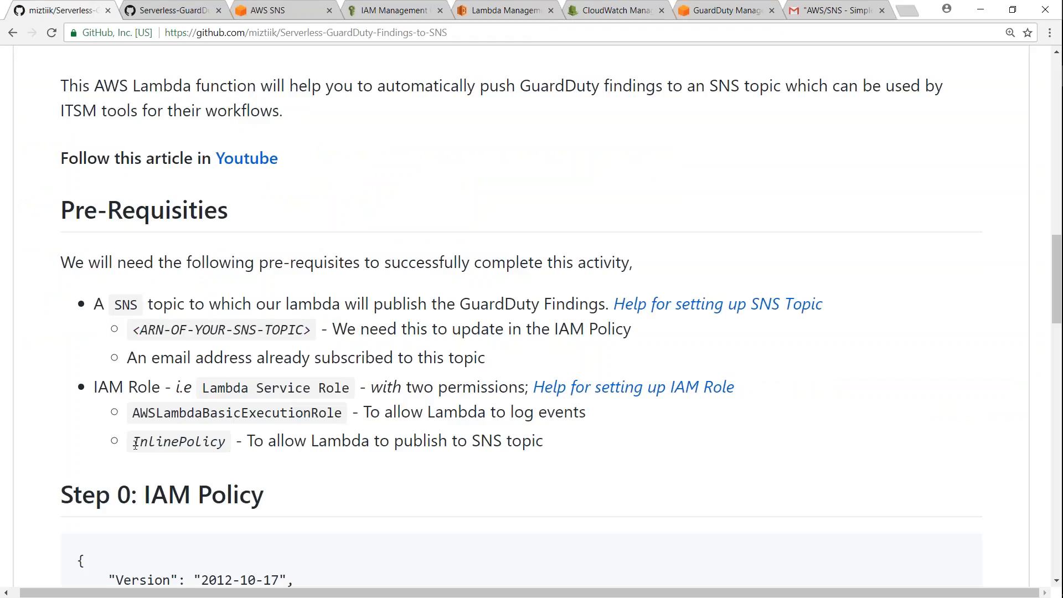
{"action": "left_click_drag", "start_coordinate": [133, 440], "coordinate": [226, 441]}
{"action": "left_click", "coordinate": [277, 443]}
{"action": "scroll", "coordinate": [276, 443], "scroll_direction": "down", "scroll_amount": 3}
{"action": "scroll", "coordinate": [277, 443], "scroll_direction": "down", "scroll_amount": 2}
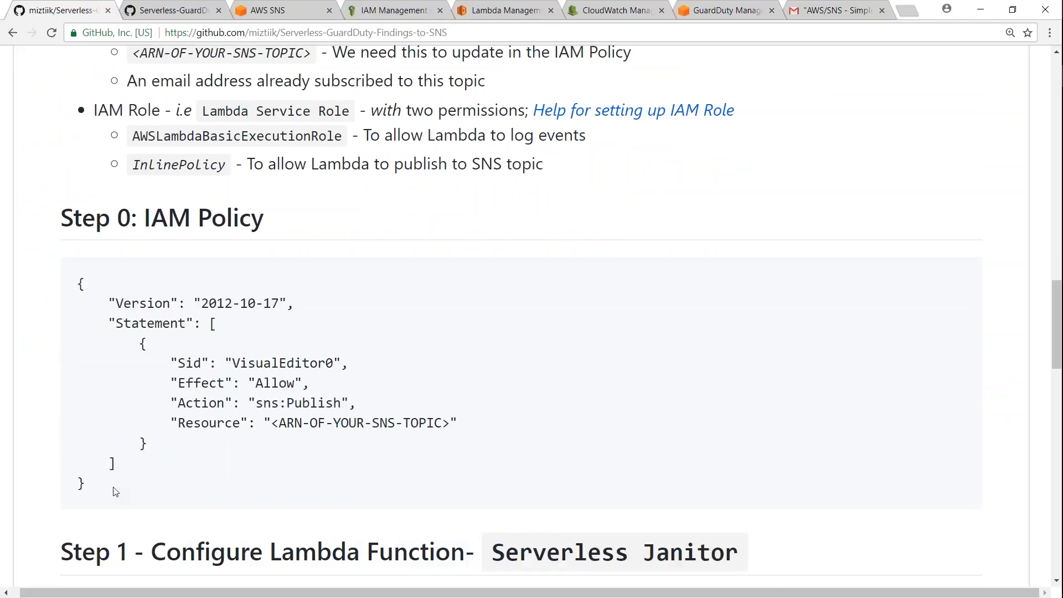
{"action": "left_click_drag", "start_coordinate": [83, 487], "coordinate": [77, 285]}
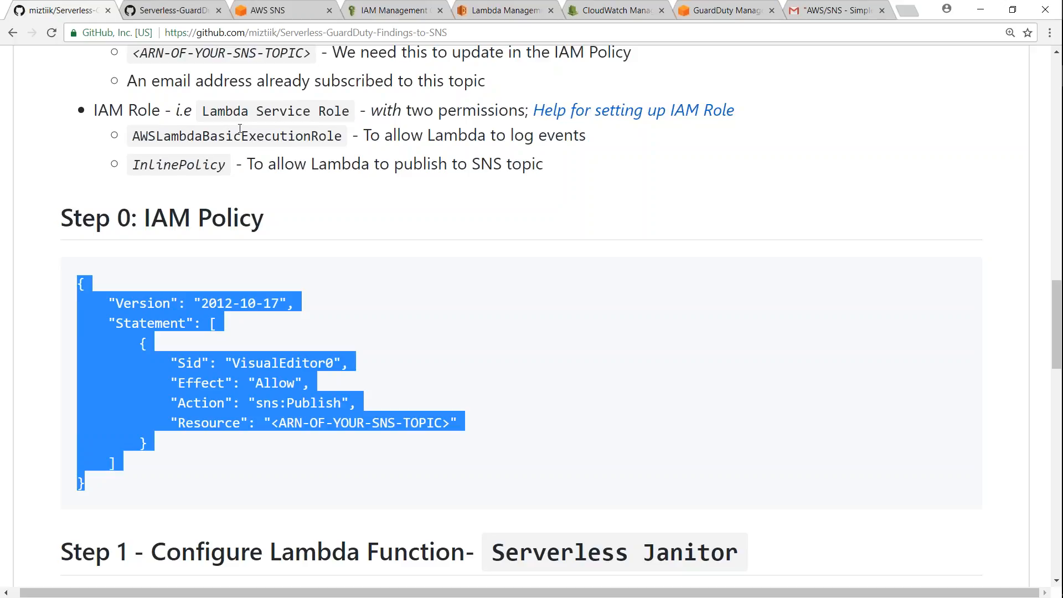
{"action": "left_click", "coordinate": [394, 10]}
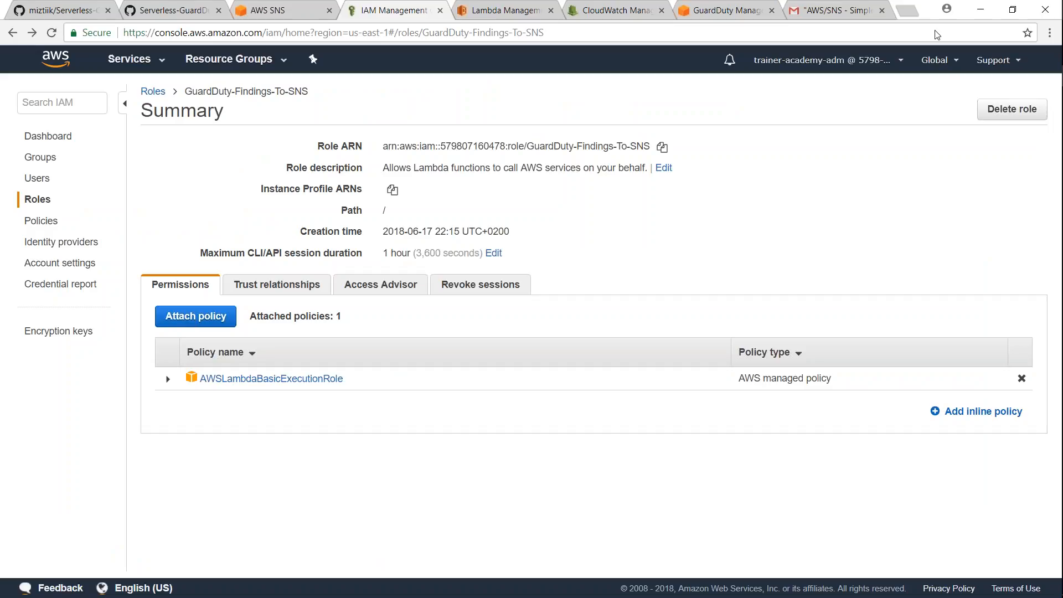
Begin an inline policy for the role in JSON, paste the README sns:Publish policy and remove the ARN placeholder.
{"action": "left_click", "coordinate": [984, 411]}
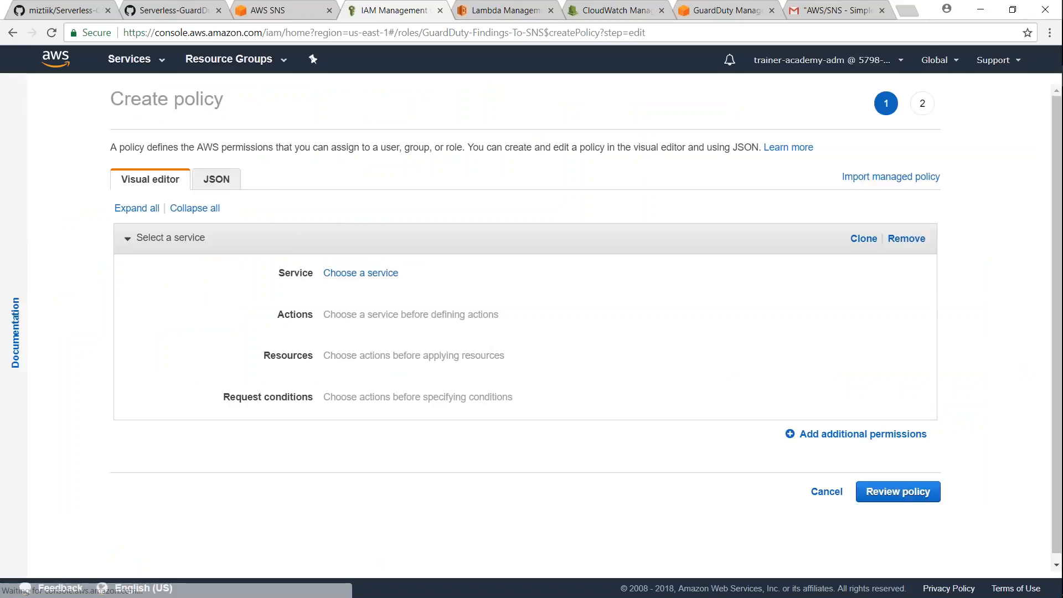
{"action": "left_click", "coordinate": [216, 179]}
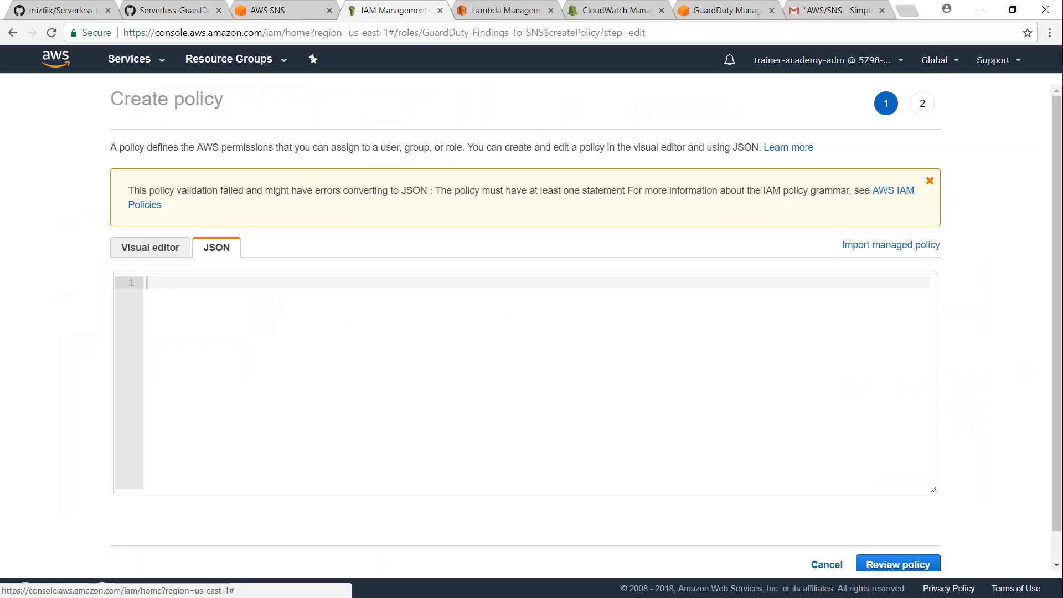
{"action": "left_click", "coordinate": [208, 403]}
{"action": "left_click_drag", "start_coordinate": [153, 322], "coordinate": [92, 268]}
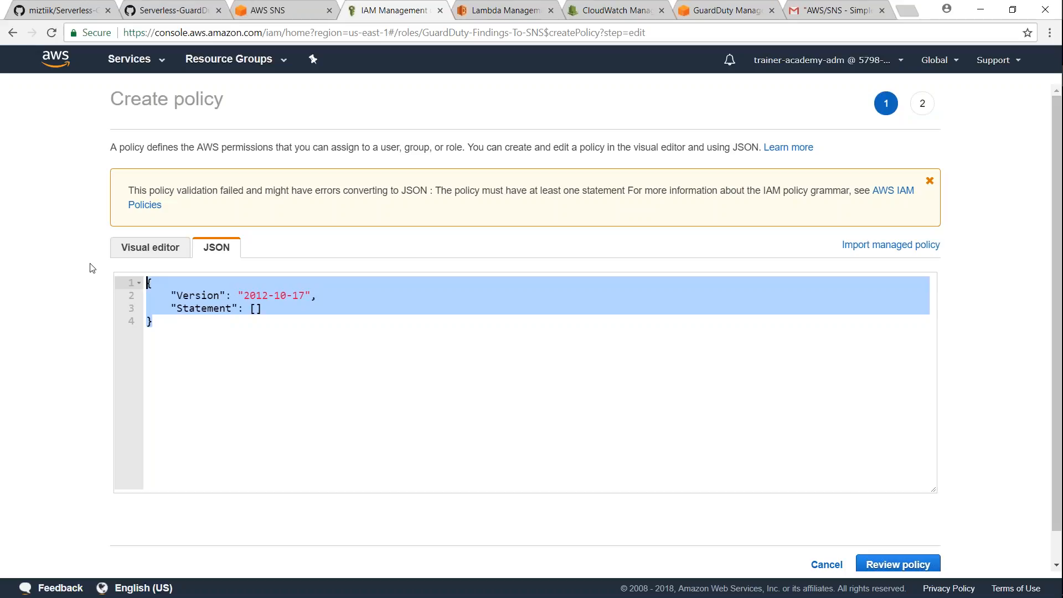
{"action": "type", "text": "{     \"Version\": \"2012-10-17\",     \"Statement\": [         {             \"Sid\": \"VisualEditor0\",             \"Effect\": \"Allow\",             \"Action\": \"sns:Publish\",             \"Resource\": \"<ARN-OF-YOUR-SNS-TOPIC>\"         }     ] }"}
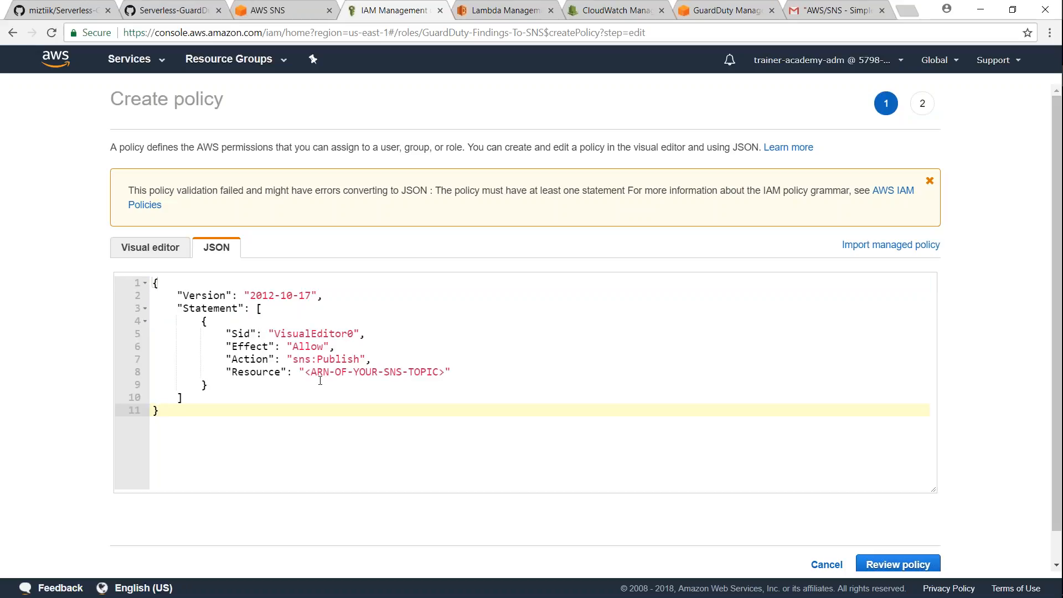
{"action": "left_click_drag", "start_coordinate": [311, 372], "coordinate": [440, 373]}
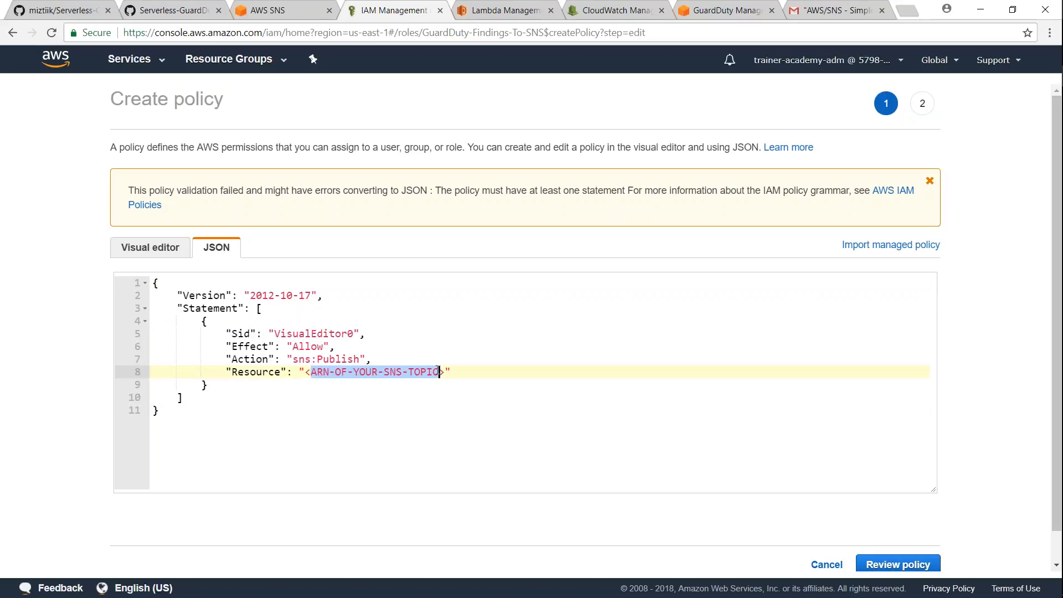
{"action": "left_click_drag", "start_coordinate": [447, 371], "coordinate": [305, 372]}
{"action": "key", "text": "Delete"}
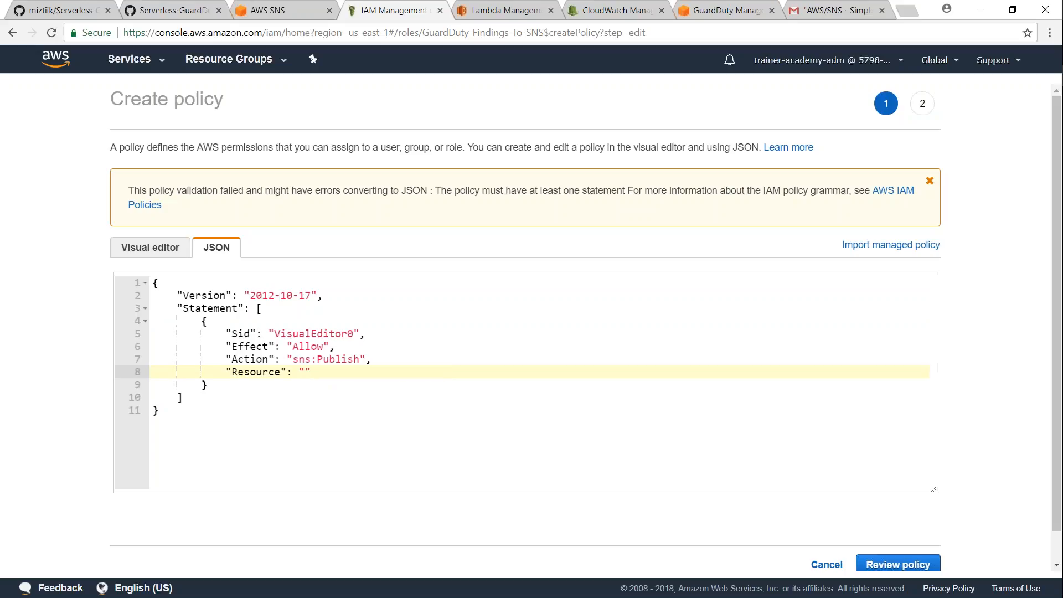
Copy the GuardDuty-Findings topic ARN into the policy's Resource value and proceed to review.
{"action": "left_click", "coordinate": [283, 10]}
{"action": "left_click_drag", "start_coordinate": [295, 172], "coordinate": [553, 179]}
{"action": "key", "text": "ctrl+c"}
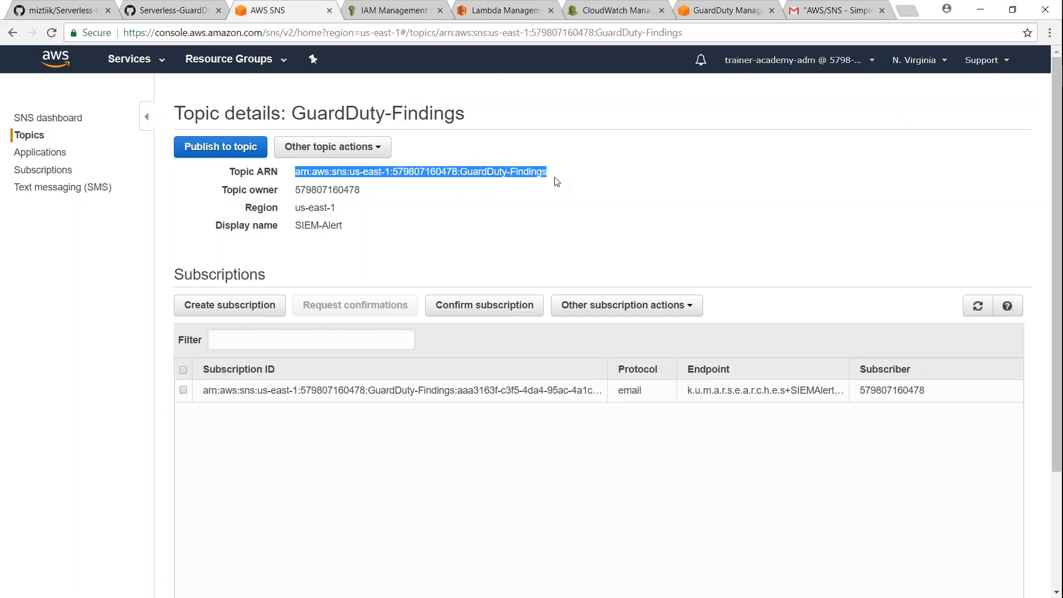
{"action": "left_click", "coordinate": [394, 10]}
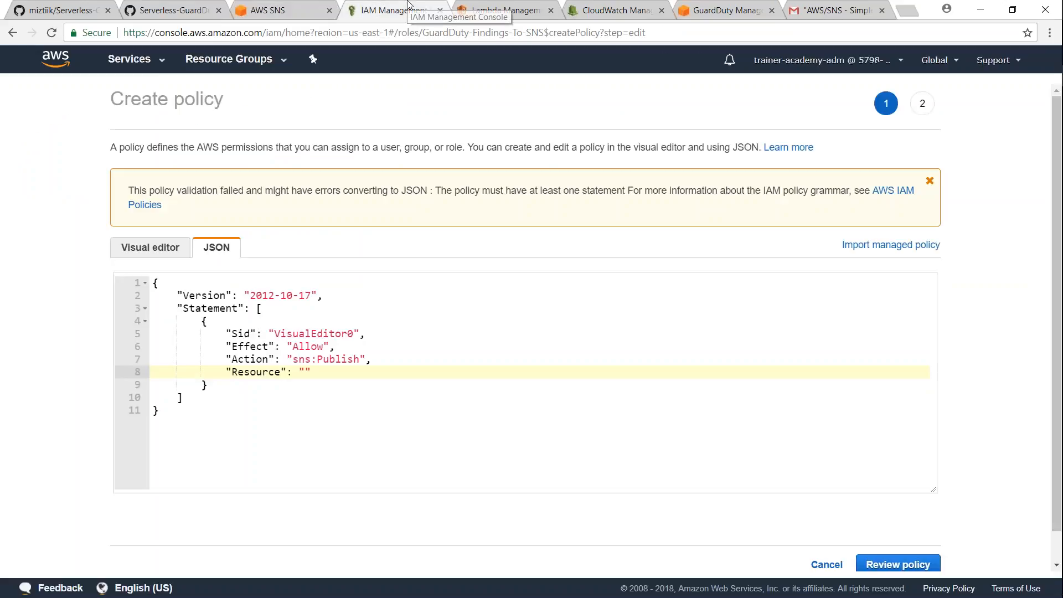
{"action": "left_click", "coordinate": [306, 372]}
{"action": "key", "text": "ctrl+v"}
{"action": "scroll", "coordinate": [585, 461], "scroll_direction": "down", "scroll_amount": 1}
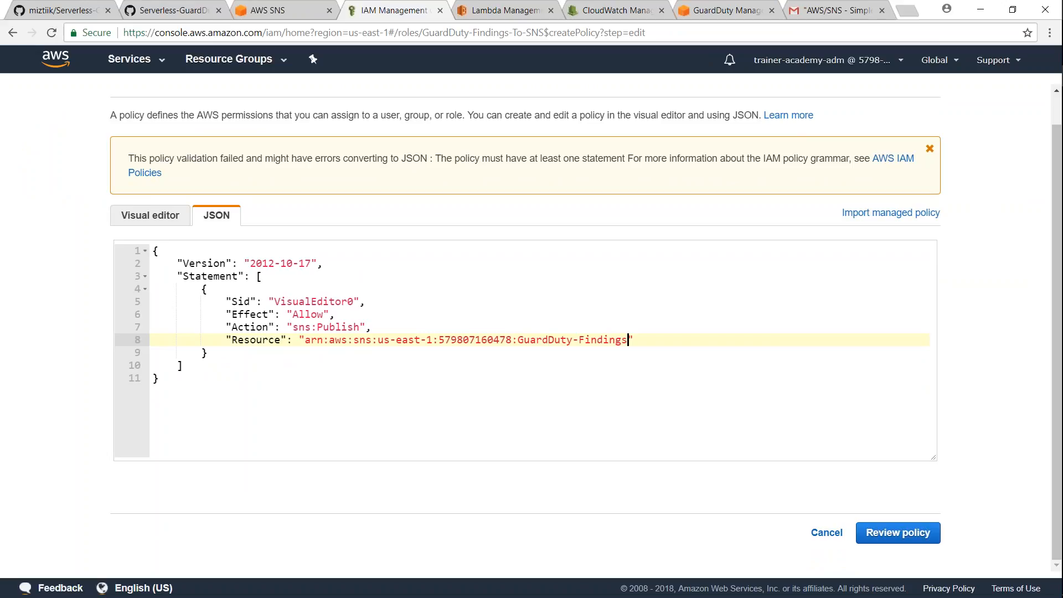
{"action": "left_click", "coordinate": [879, 532]}
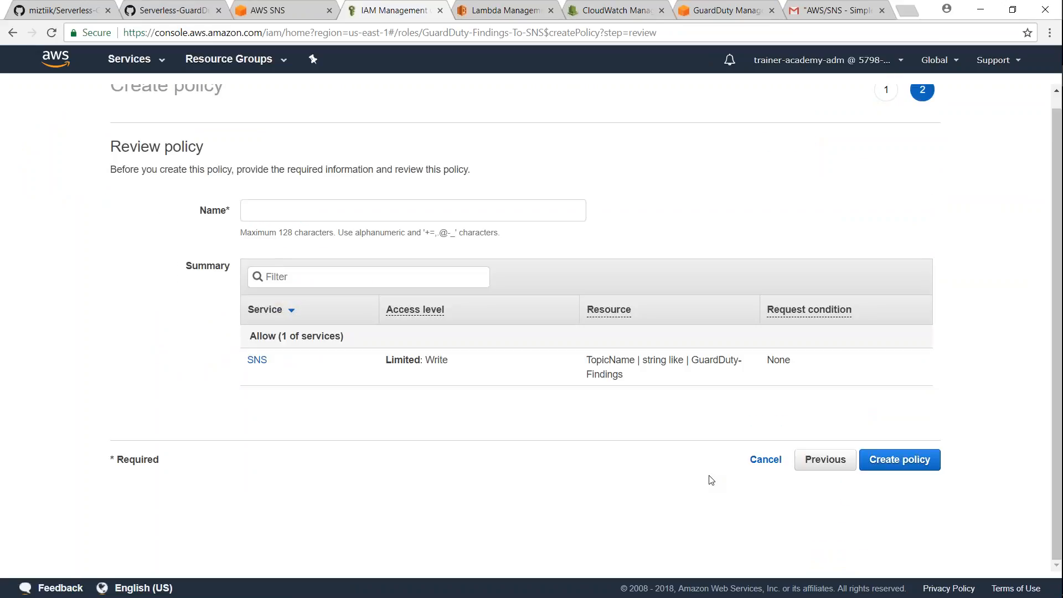
Name the inline policy GuardDuty-Findings-To-SNS-Policy and create it on the role.
{"action": "left_click", "coordinate": [310, 212]}
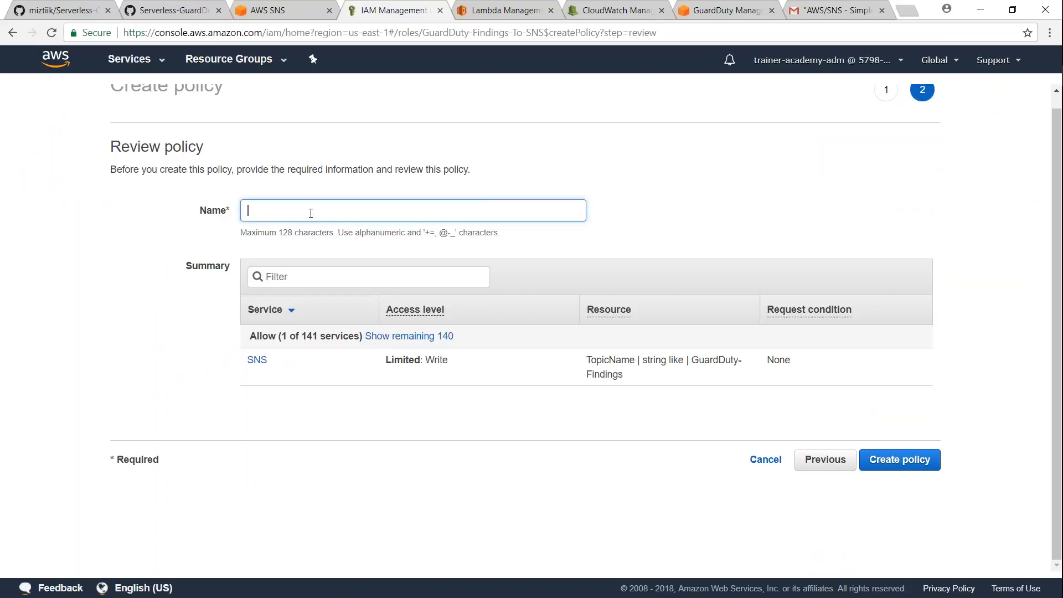
{"action": "type", "text": "Gu"}
{"action": "key", "text": "BackSpace"}
{"action": "type", "text": "uard"}
{"action": "type", "text": "Duty-"}
{"action": "type", "text": "Findings-"}
{"action": "type", "text": "To-SN"}
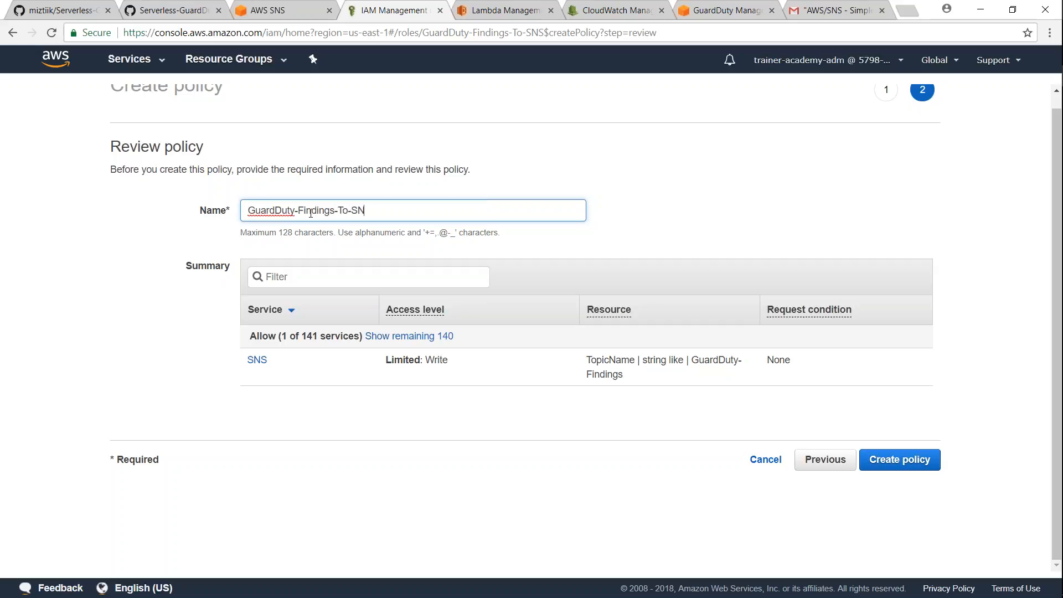
{"action": "type", "text": "S-"}
{"action": "type", "text": "Policy"}
{"action": "left_click", "coordinate": [900, 459]}
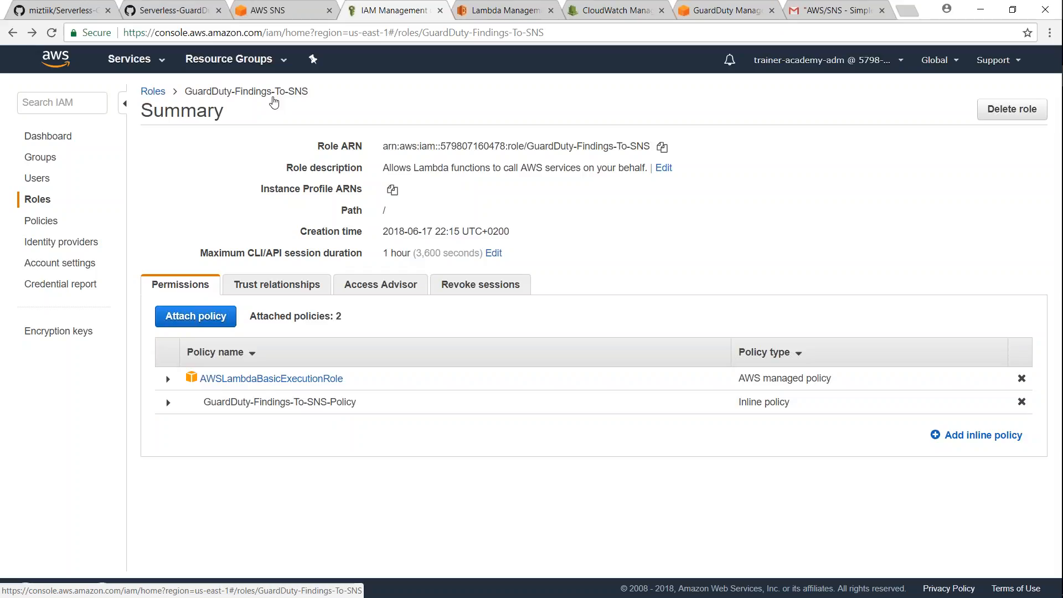
Review the README's Step 1 Lambda notes and highlight the SNSTopicArn variable name.
{"action": "key", "text": "ctrl+1"}
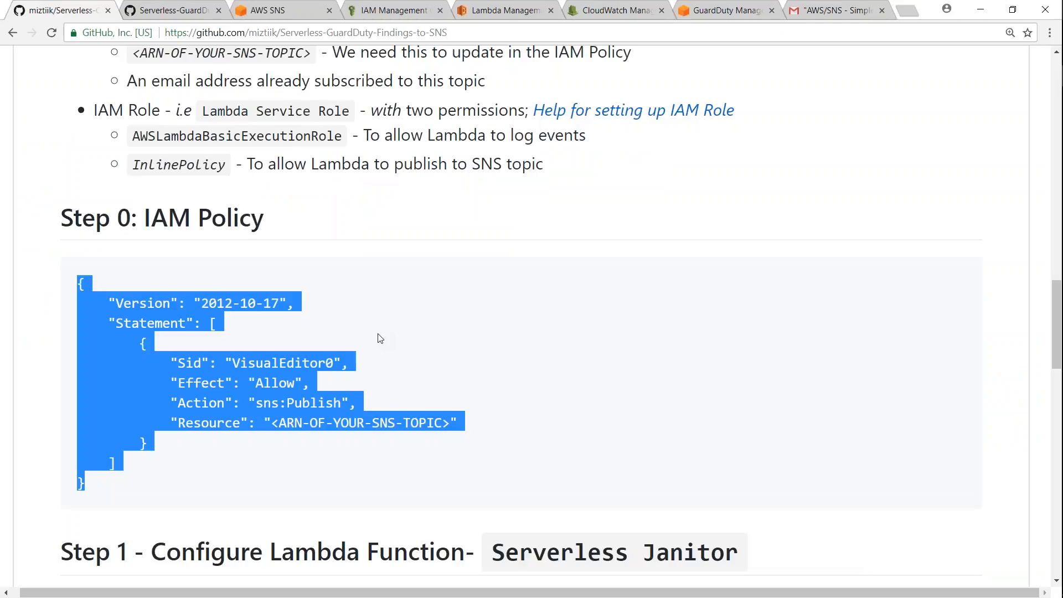
{"action": "scroll", "coordinate": [378, 338], "scroll_direction": "down", "scroll_amount": 3}
{"action": "scroll", "coordinate": [378, 338], "scroll_direction": "down", "scroll_amount": 2}
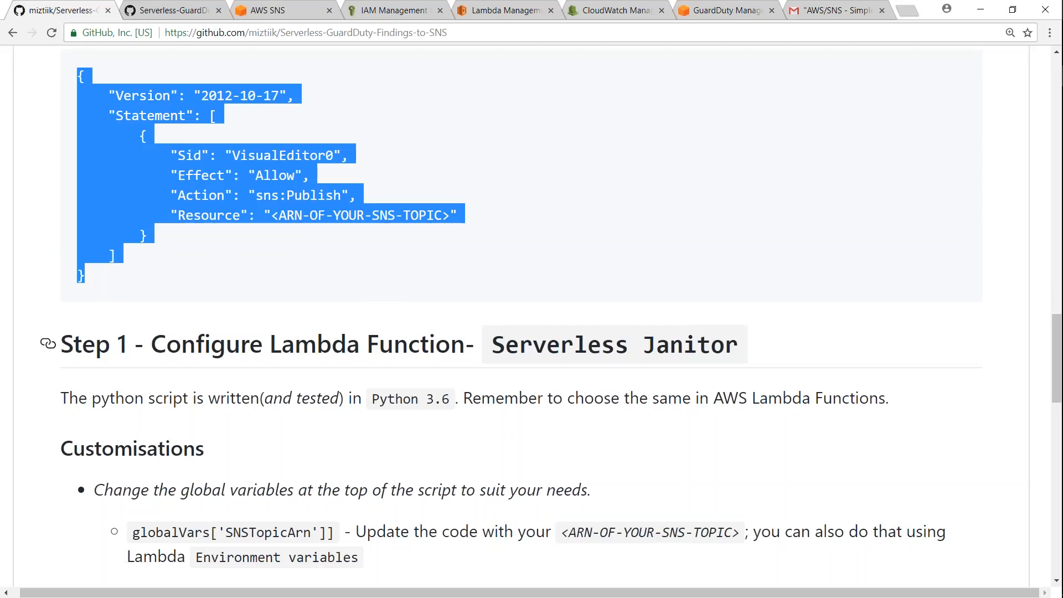
{"action": "scroll", "coordinate": [378, 338], "scroll_direction": "down", "scroll_amount": 1}
{"action": "scroll", "coordinate": [378, 338], "scroll_direction": "down", "scroll_amount": 1}
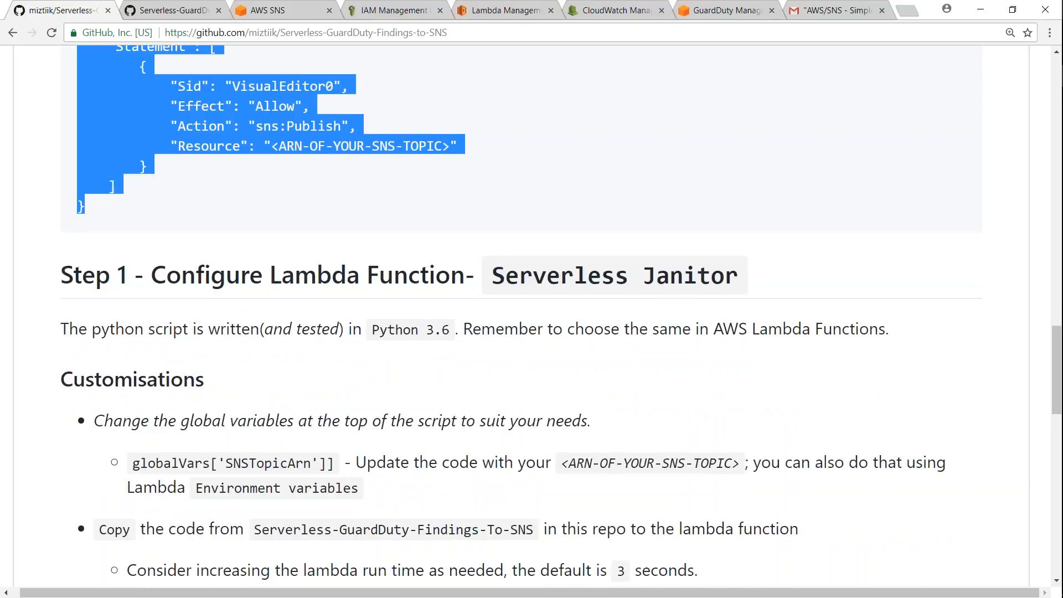
{"action": "scroll", "coordinate": [377, 338], "scroll_direction": "down", "scroll_amount": 1}
{"action": "double_click", "coordinate": [261, 394]}
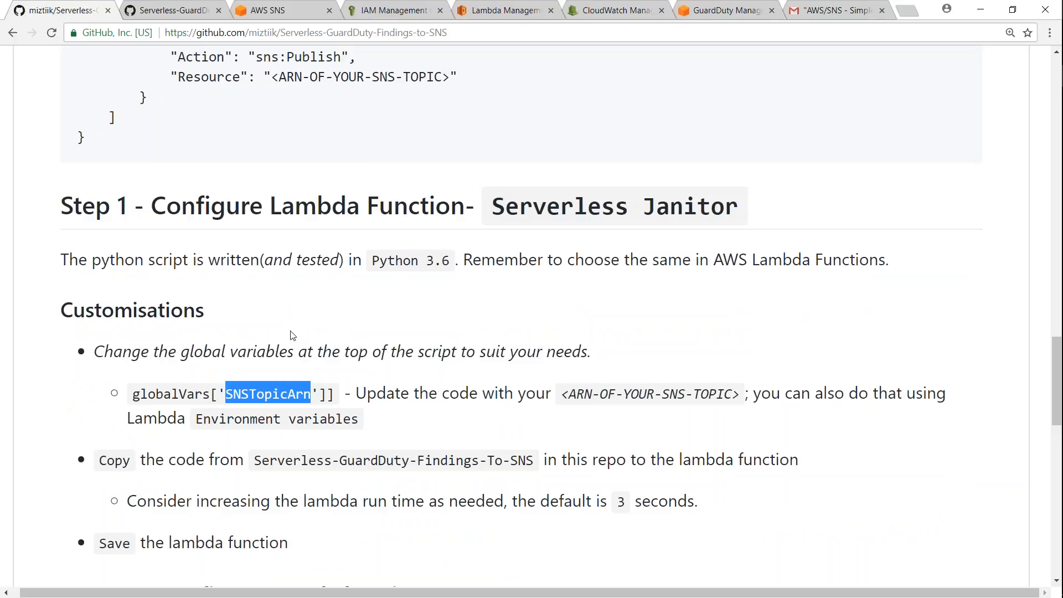
{"action": "scroll", "coordinate": [293, 336], "scroll_direction": "up", "scroll_amount": 6}
{"action": "scroll", "coordinate": [293, 336], "scroll_direction": "up", "scroll_amount": 5}
{"action": "scroll", "coordinate": [260, 340], "scroll_direction": "up", "scroll_amount": 4}
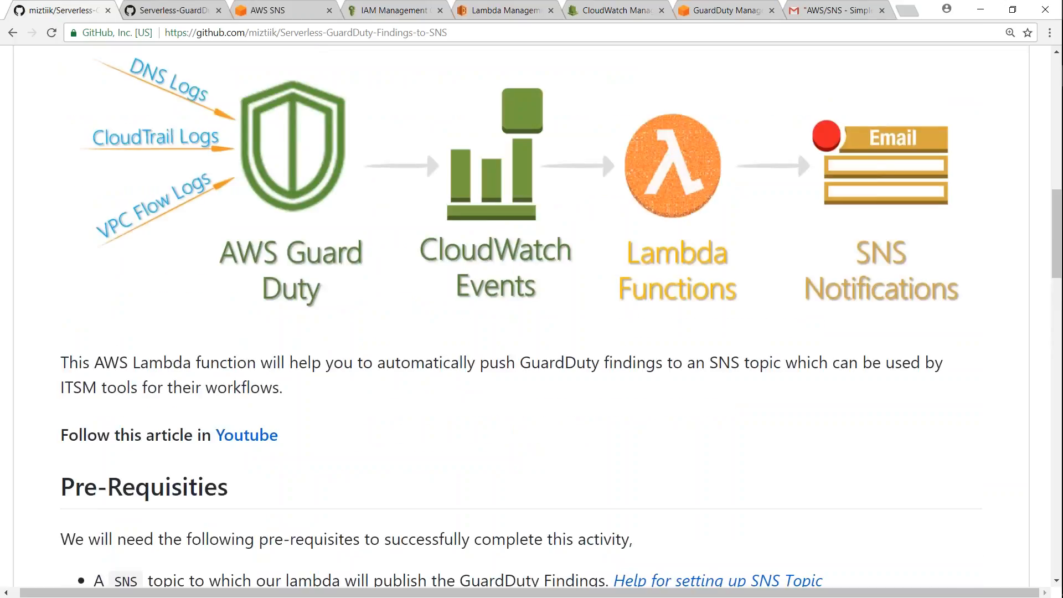
{"action": "scroll", "coordinate": [260, 340], "scroll_direction": "up", "scroll_amount": 3}
{"action": "scroll", "coordinate": [260, 340], "scroll_direction": "up", "scroll_amount": 3}
{"action": "scroll", "coordinate": [261, 340], "scroll_direction": "up", "scroll_amount": 1}
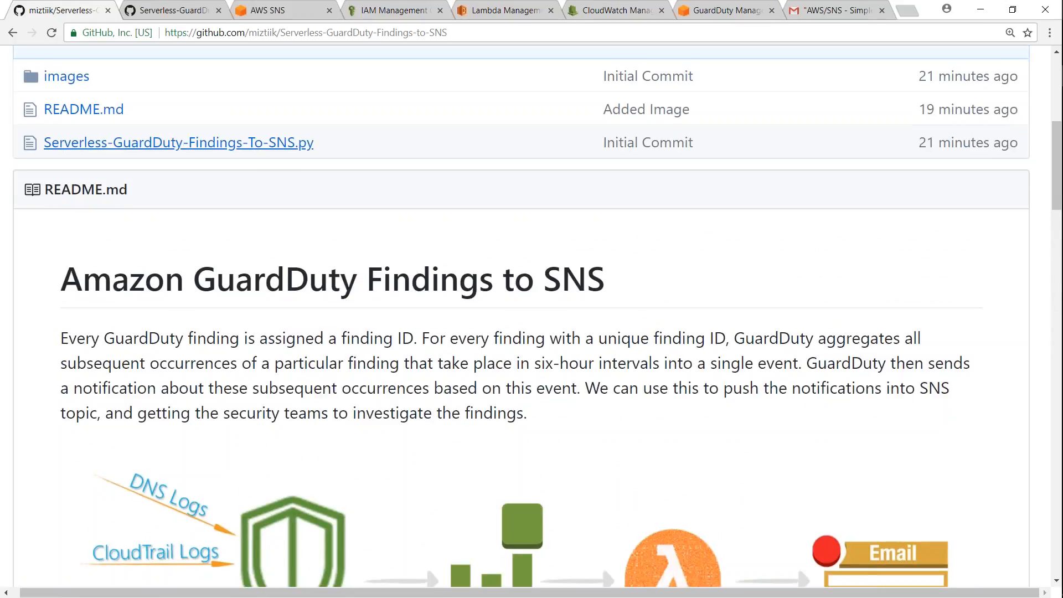
Bring up Serverless-GuardDuty-Findings-To-SNS.py in a new tab to copy its code.
{"action": "left_click", "coordinate": [262, 148], "text": "ctrl"}
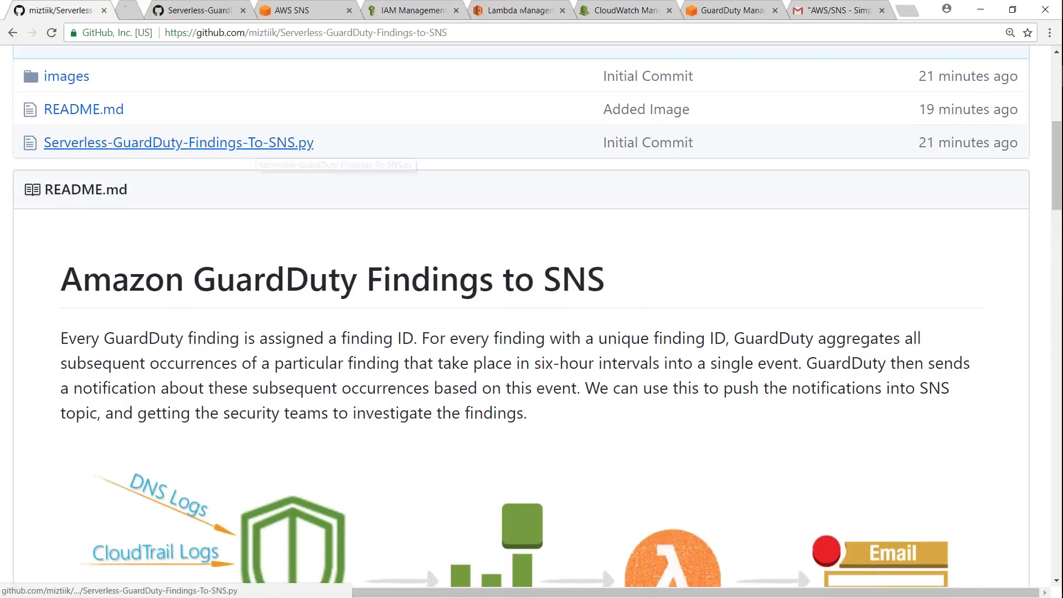
{"action": "left_click", "coordinate": [154, 10]}
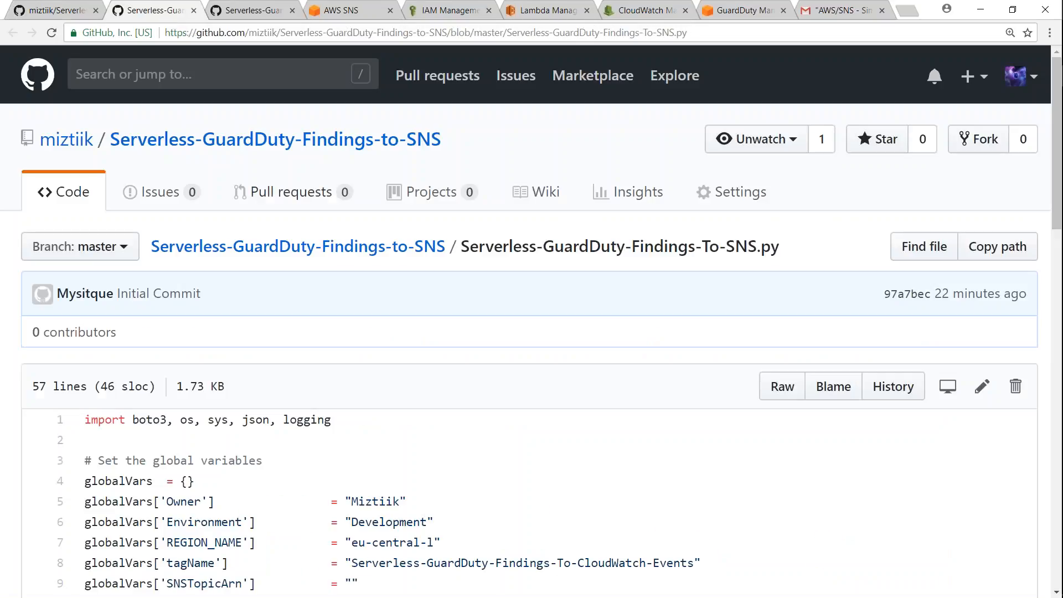
{"action": "left_click_drag", "start_coordinate": [83, 420], "coordinate": [332, 440]}
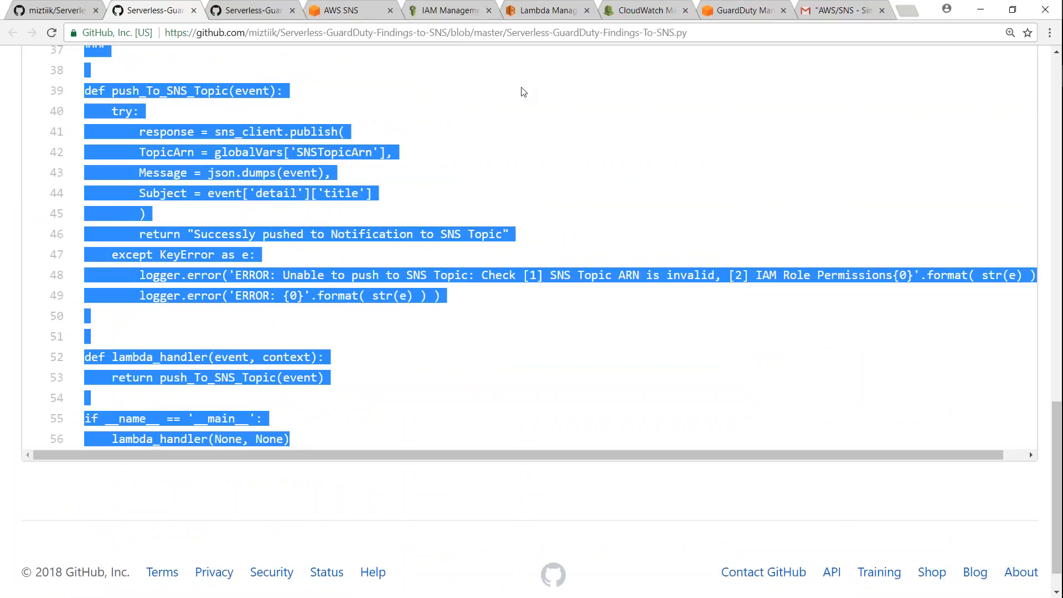
Create Lambda function GuardDuty-To-SNS with Python 3.6 runtime and existing role GuardDuty-Findings-To-SNS.
{"action": "left_click", "coordinate": [542, 10]}
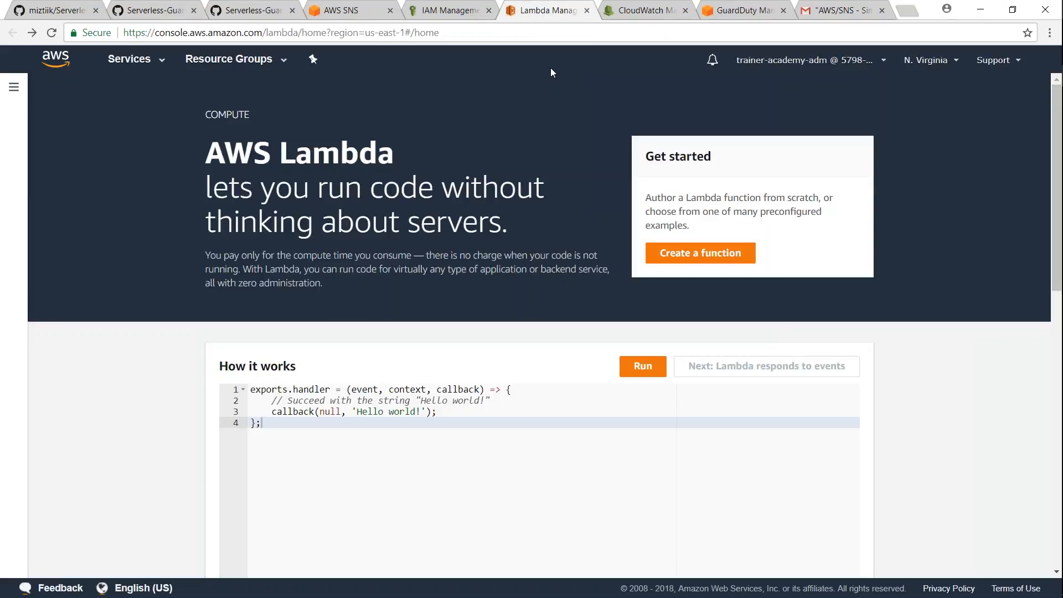
{"action": "left_click", "coordinate": [700, 252]}
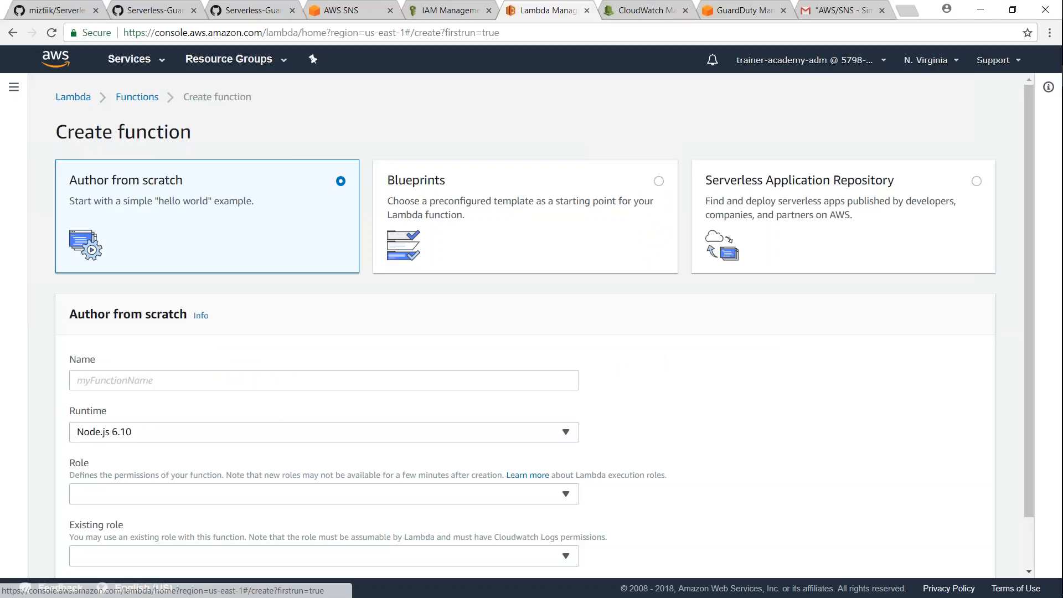
{"action": "left_click", "coordinate": [279, 379]}
{"action": "type", "text": "G"}
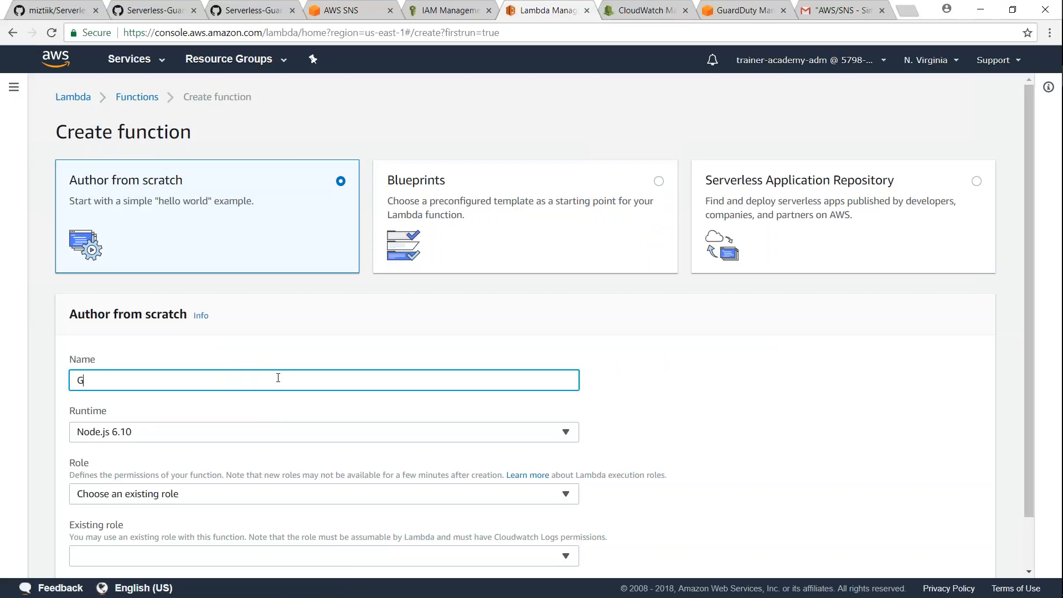
{"action": "type", "text": "uardDuty-To-"}
{"action": "type", "text": "SNS"}
{"action": "left_click", "coordinate": [307, 432]}
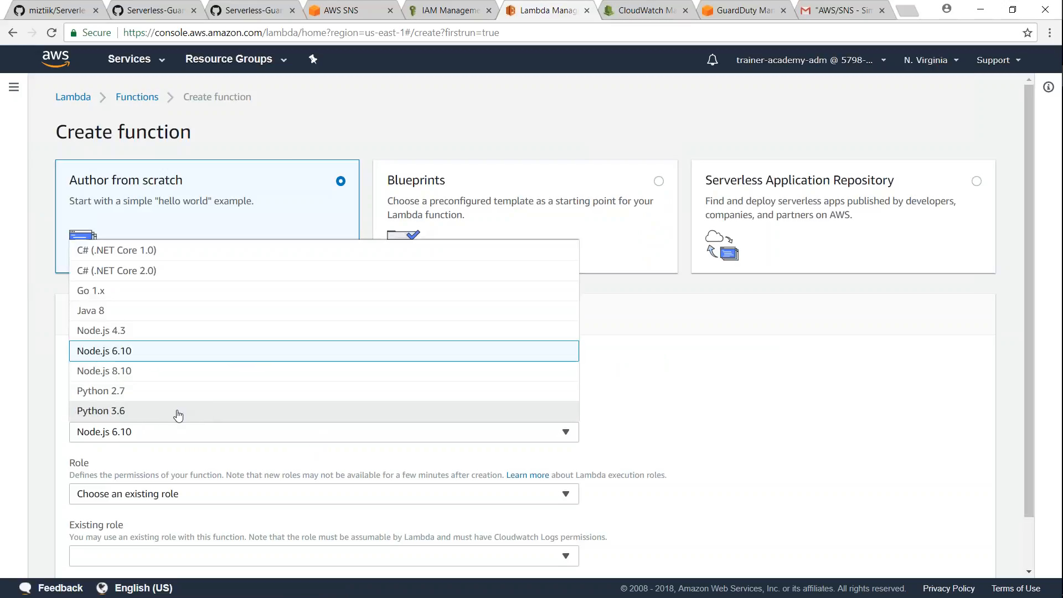
{"action": "left_click", "coordinate": [132, 412]}
{"action": "scroll", "coordinate": [233, 507], "scroll_direction": "down", "scroll_amount": 2}
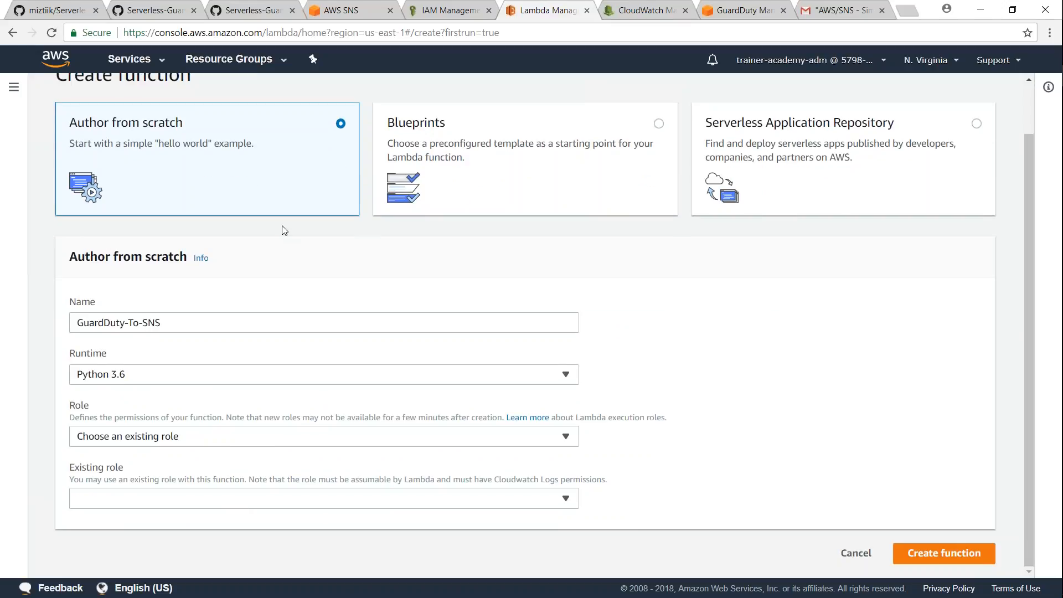
{"action": "left_click", "coordinate": [245, 503]}
{"action": "left_click", "coordinate": [946, 558]}
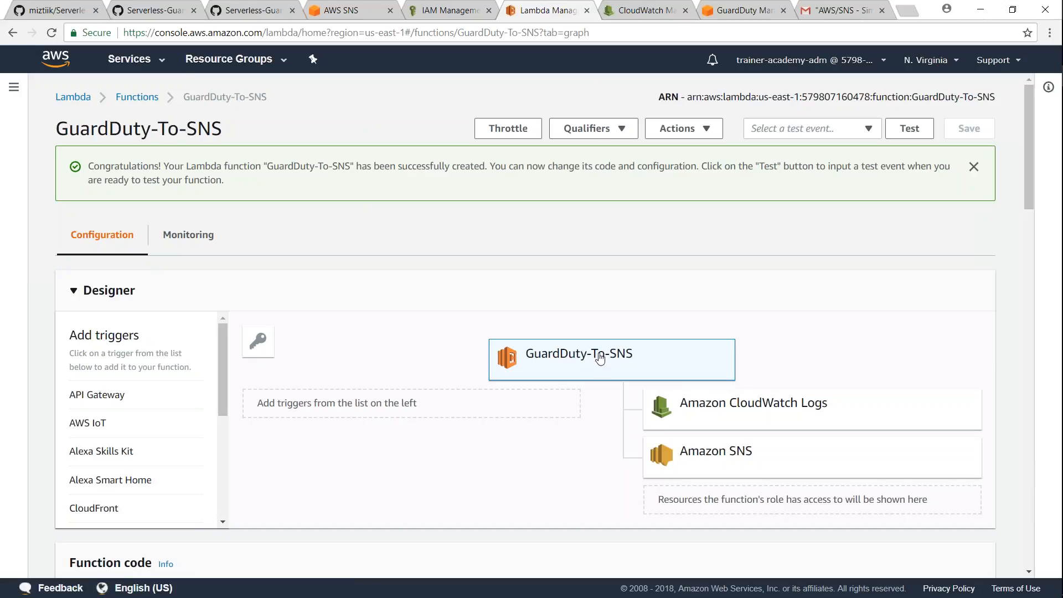
{"action": "scroll", "coordinate": [600, 357], "scroll_direction": "down", "scroll_amount": 5}
{"action": "scroll", "coordinate": [532, 333], "scroll_direction": "down", "scroll_amount": 5}
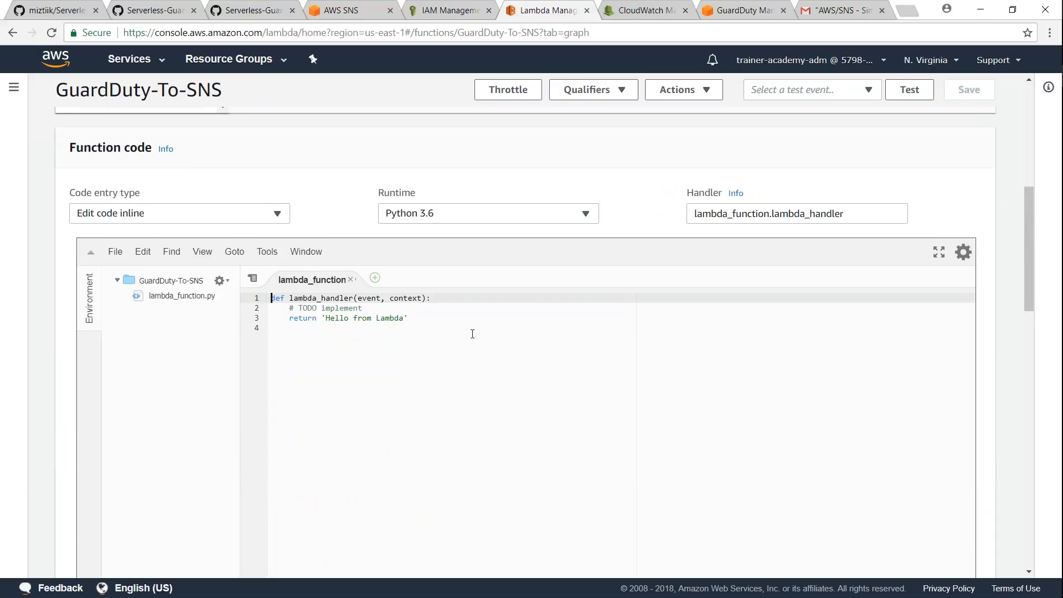
Paste the GuardDuty-to-SNS script over the function's placeholder code and locate the empty SNSTopicArn value.
{"action": "key", "text": "ctrl+a"}
{"action": "key", "text": "ctrl+v"}
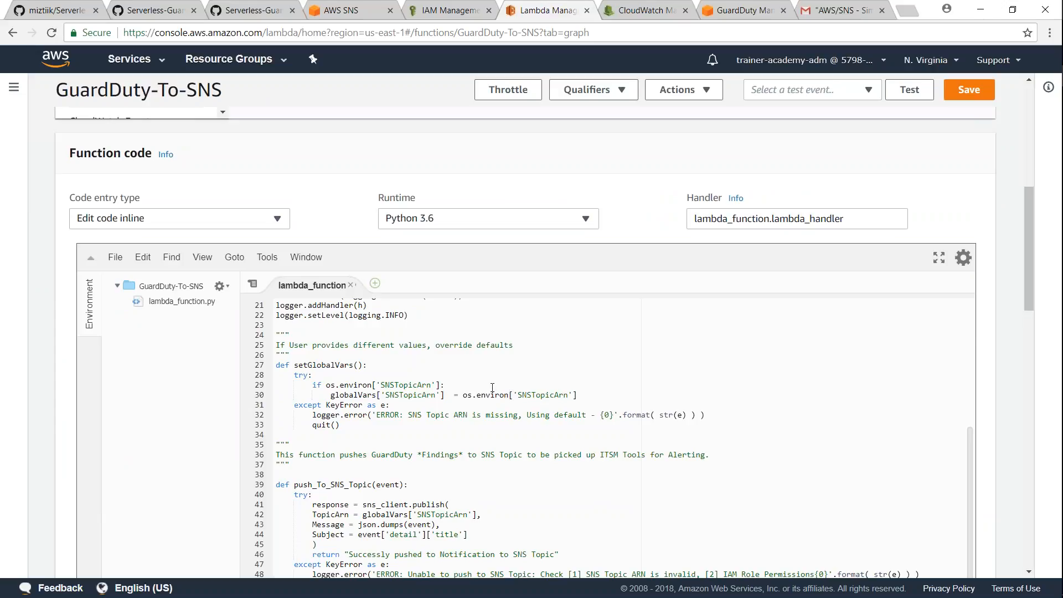
{"action": "scroll", "coordinate": [492, 388], "scroll_direction": "up", "scroll_amount": 5}
{"action": "scroll", "coordinate": [493, 389], "scroll_direction": "up", "scroll_amount": 5}
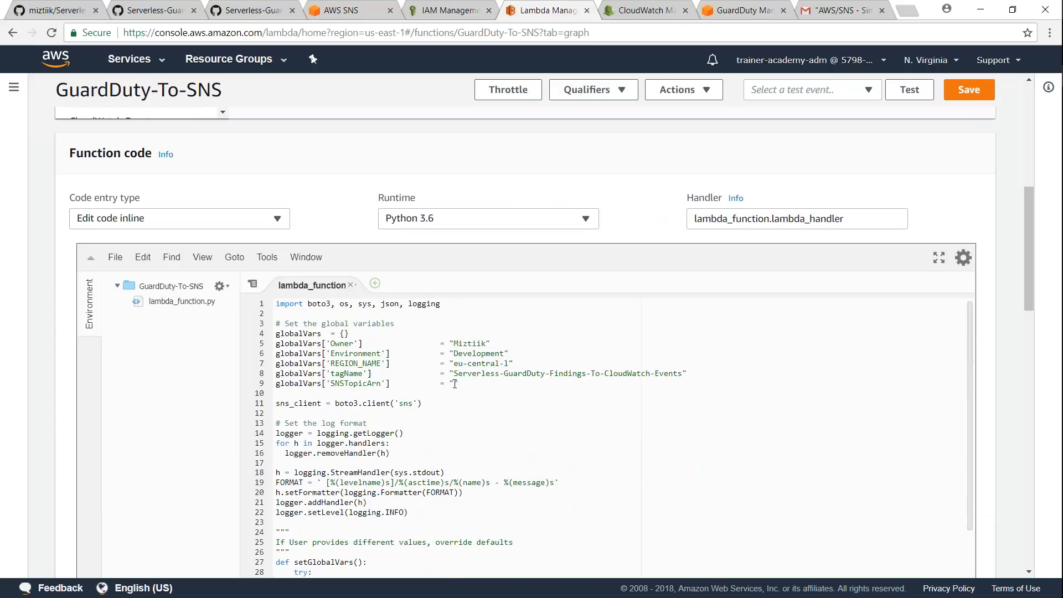
{"action": "left_click", "coordinate": [454, 383]}
{"action": "scroll", "coordinate": [484, 419], "scroll_direction": "down", "scroll_amount": 5}
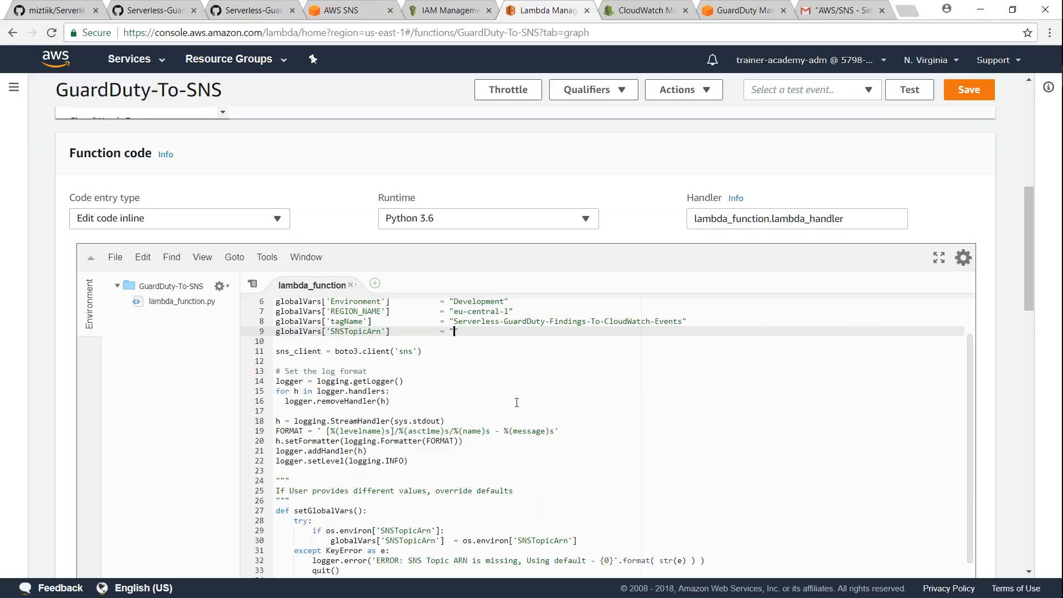
{"action": "scroll", "coordinate": [484, 419], "scroll_direction": "down", "scroll_amount": 5}
{"action": "scroll", "coordinate": [483, 420], "scroll_direction": "down", "scroll_amount": 3}
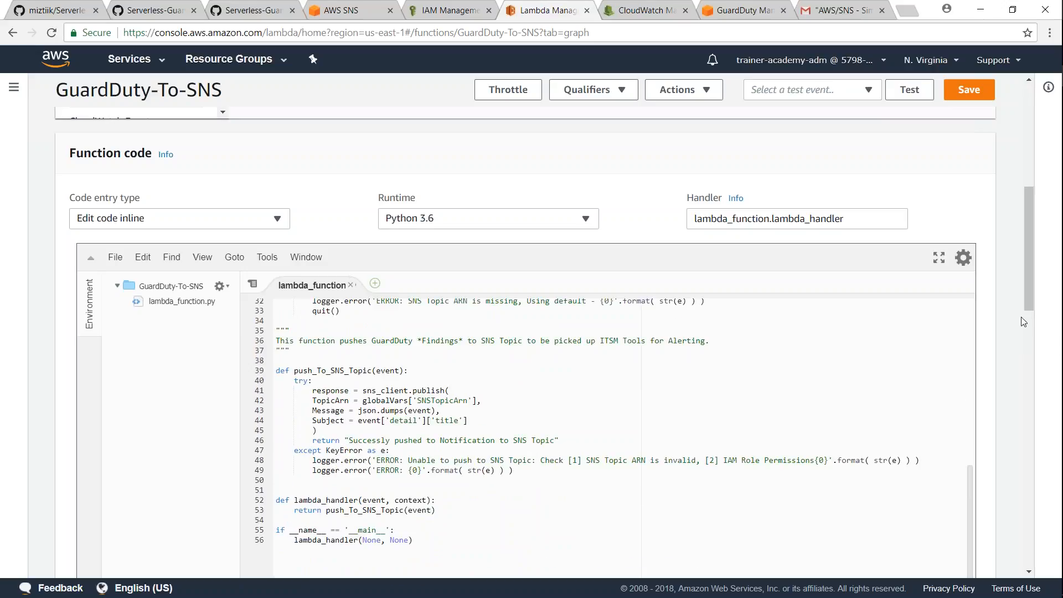
{"action": "left_click_drag", "start_coordinate": [1028, 249], "coordinate": [1029, 399]}
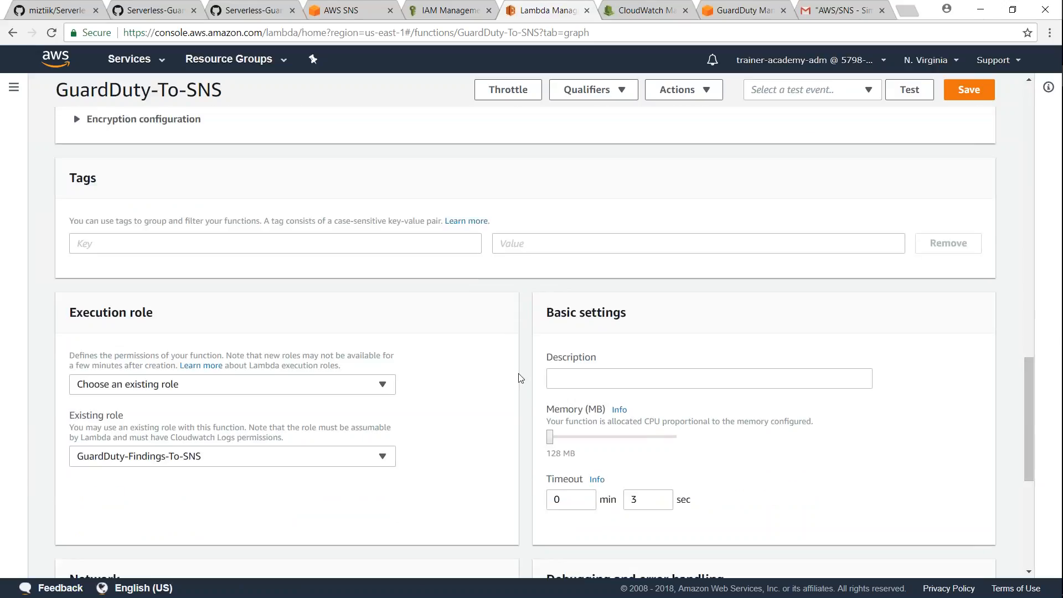
{"action": "scroll", "coordinate": [519, 378], "scroll_direction": "up", "scroll_amount": 3}
{"action": "scroll", "coordinate": [499, 365], "scroll_direction": "up", "scroll_amount": 3}
Add environment variable SNSTopicArn with the GuardDuty-Findings topic ARN as its value.
{"action": "left_click", "coordinate": [316, 297]}
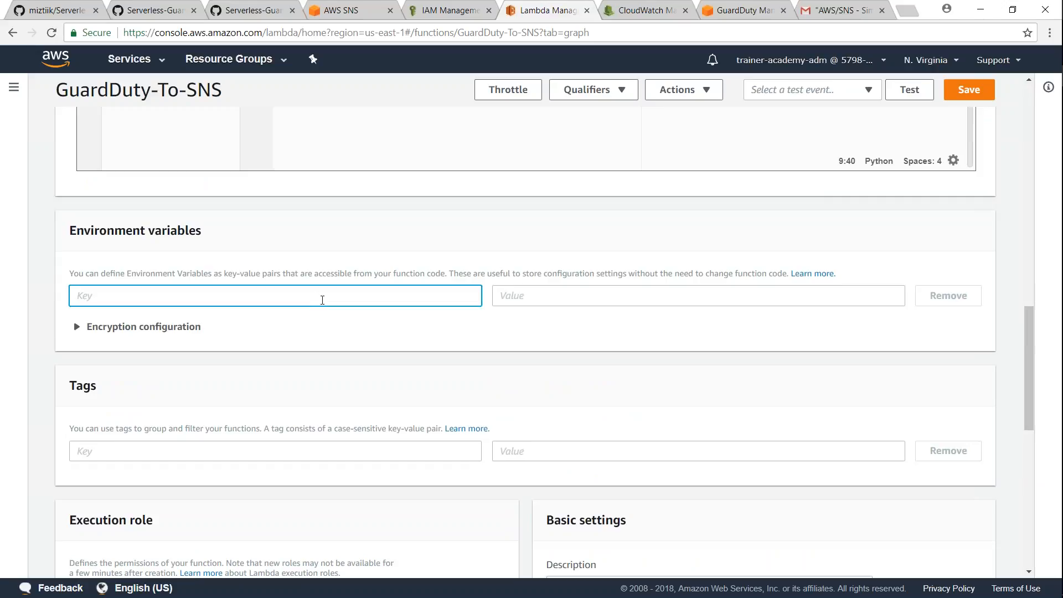
{"action": "scroll", "coordinate": [322, 300], "scroll_direction": "up", "scroll_amount": 1}
{"action": "scroll", "coordinate": [323, 300], "scroll_direction": "up", "scroll_amount": 2}
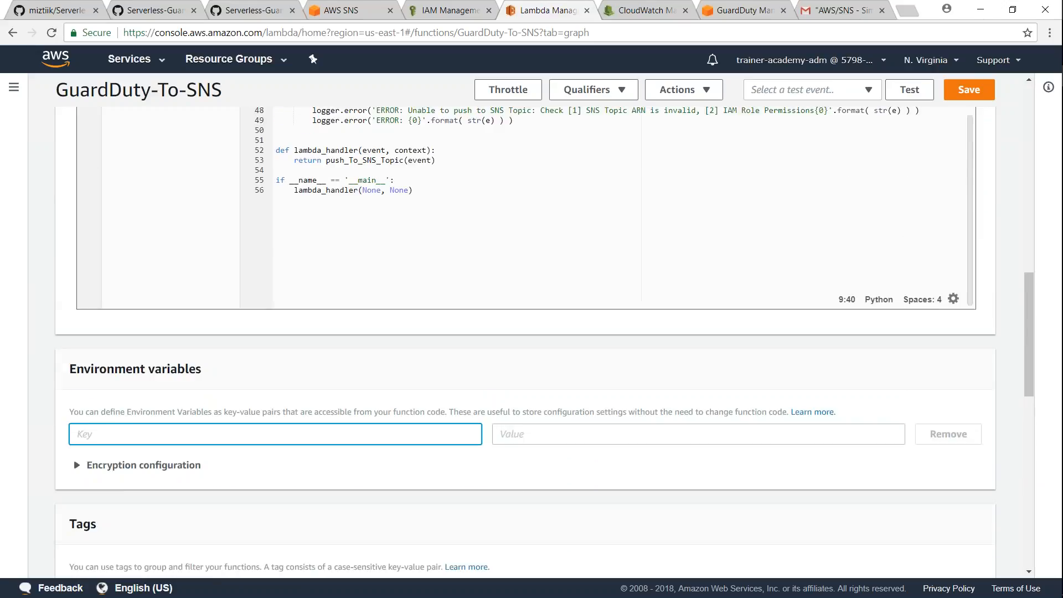
{"action": "scroll", "coordinate": [323, 300], "scroll_direction": "up", "scroll_amount": 1}
{"action": "scroll", "coordinate": [431, 242], "scroll_direction": "up", "scroll_amount": 5}
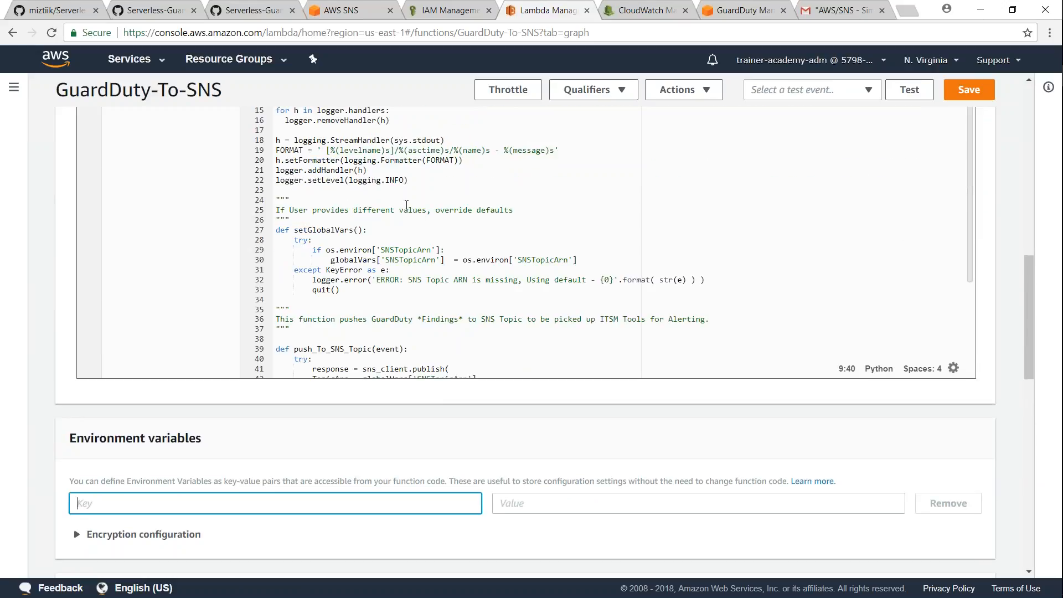
{"action": "scroll", "coordinate": [406, 205], "scroll_direction": "up", "scroll_amount": 3}
{"action": "scroll", "coordinate": [405, 206], "scroll_direction": "up", "scroll_amount": 5}
{"action": "double_click", "coordinate": [355, 449]}
{"action": "key", "text": "ctrl+c"}
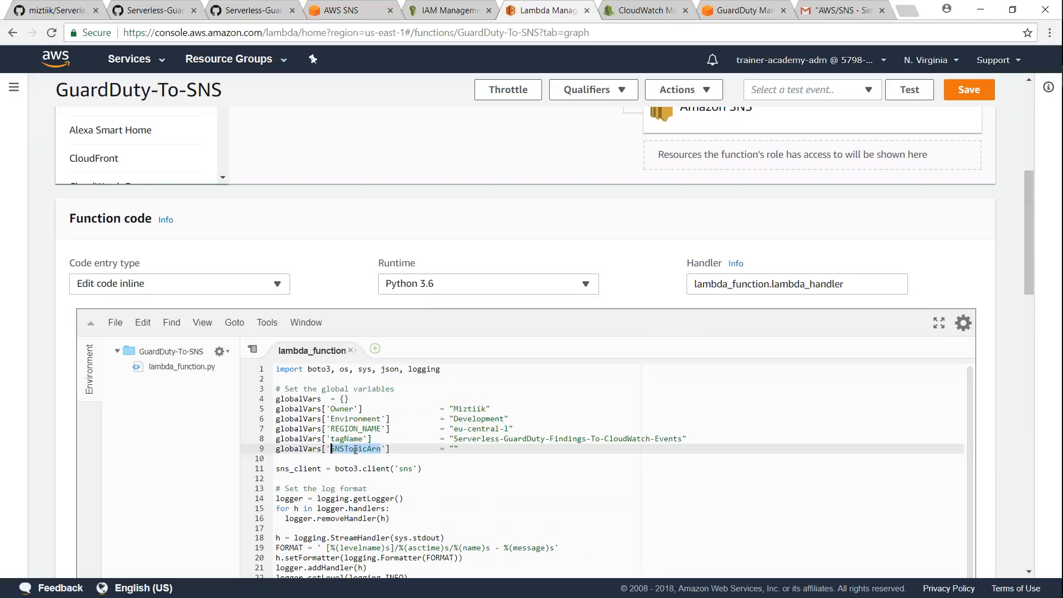
{"action": "scroll", "coordinate": [365, 449], "scroll_direction": "down", "scroll_amount": 10}
{"action": "scroll", "coordinate": [365, 448], "scroll_direction": "down", "scroll_amount": 5}
{"action": "scroll", "coordinate": [365, 332], "scroll_direction": "down", "scroll_amount": 2}
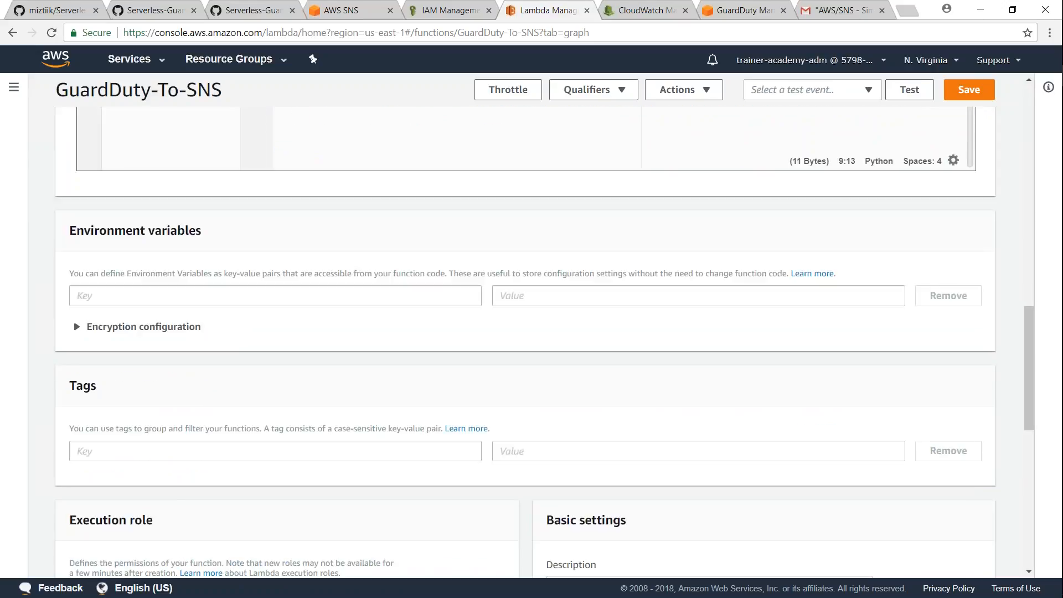
{"action": "left_click", "coordinate": [329, 292]}
{"action": "key", "text": "ctrl+v"}
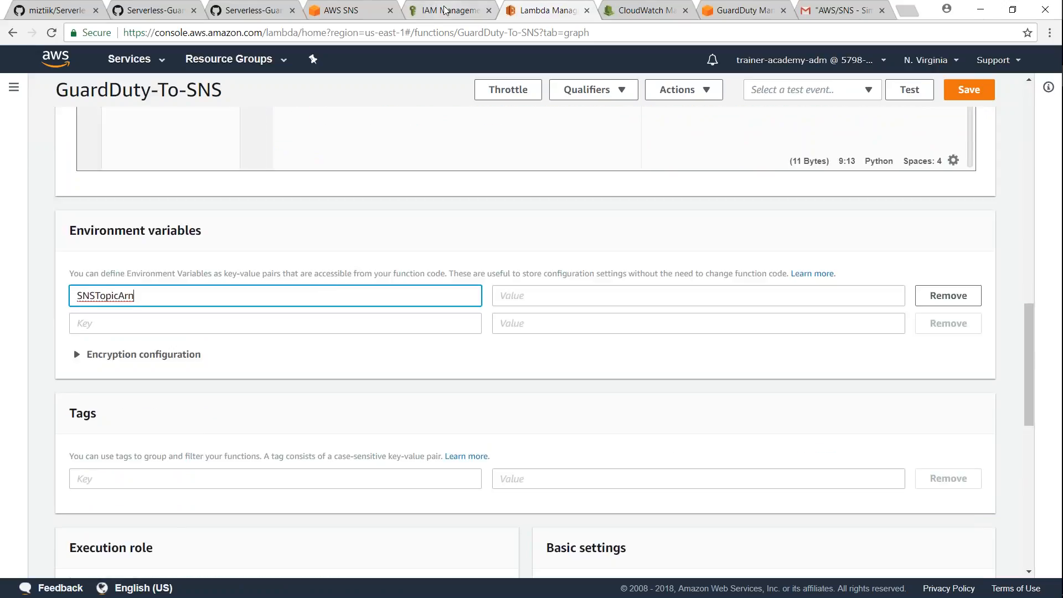
{"action": "left_click", "coordinate": [341, 10]}
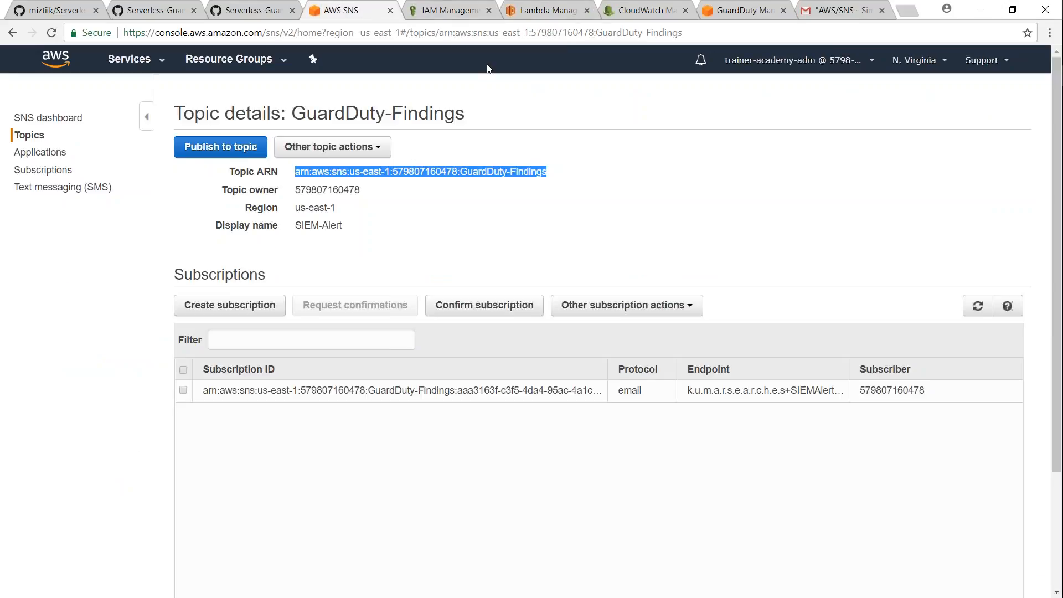
{"action": "left_click", "coordinate": [541, 10]}
{"action": "left_click", "coordinate": [546, 295]}
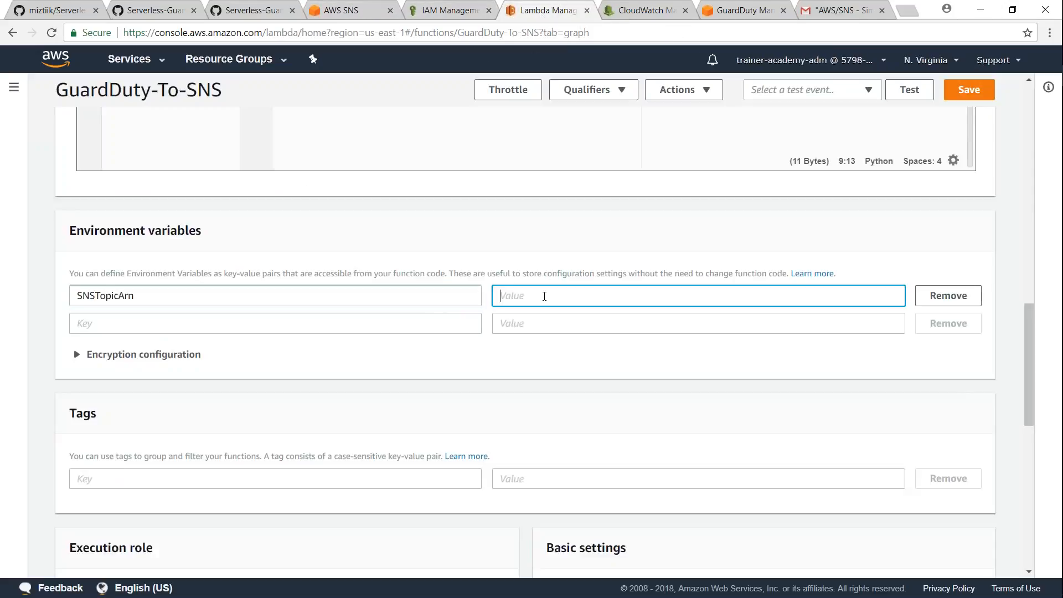
{"action": "key", "text": "ctrl+v"}
{"action": "scroll", "coordinate": [551, 423], "scroll_direction": "down", "scroll_amount": 5}
{"action": "scroll", "coordinate": [550, 424], "scroll_direction": "down", "scroll_amount": 3}
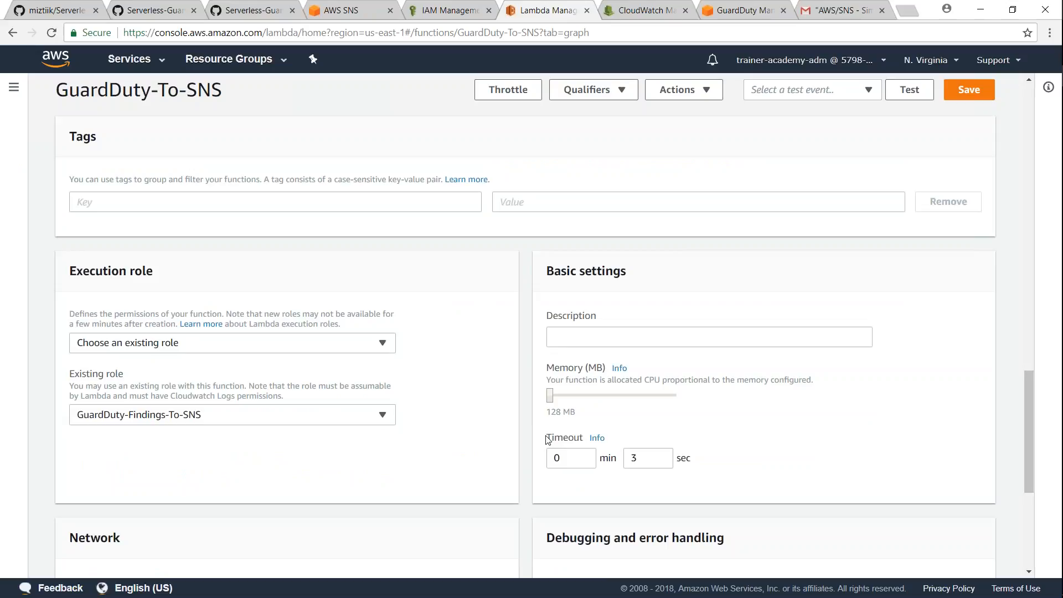
{"action": "scroll", "coordinate": [550, 423], "scroll_direction": "down", "scroll_amount": 3}
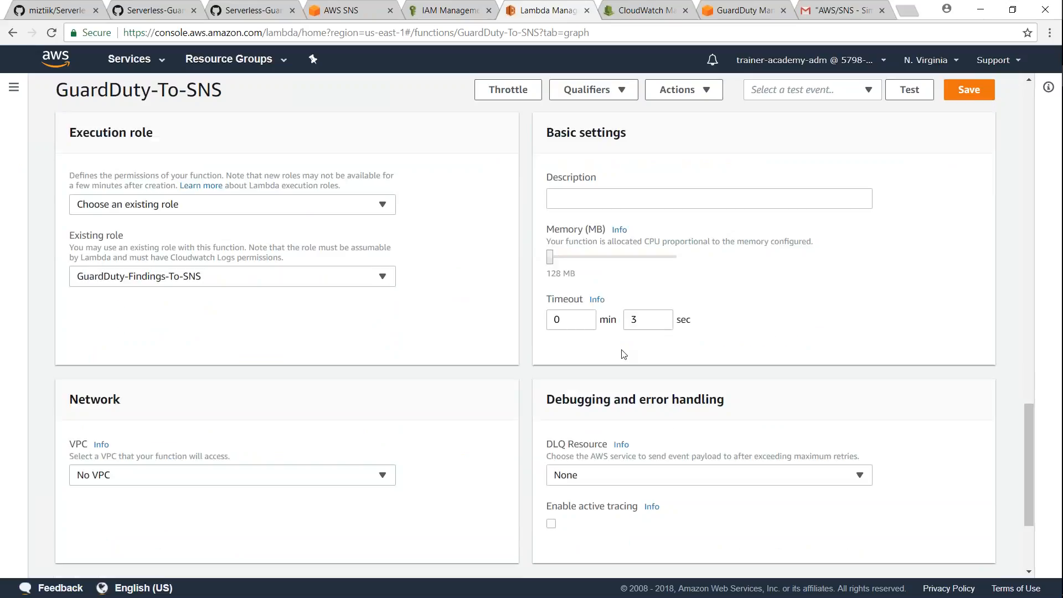
Save the GuardDuty-To-SNS function, note the Designer's empty triggers area, and return to the README.
{"action": "left_click", "coordinate": [968, 94]}
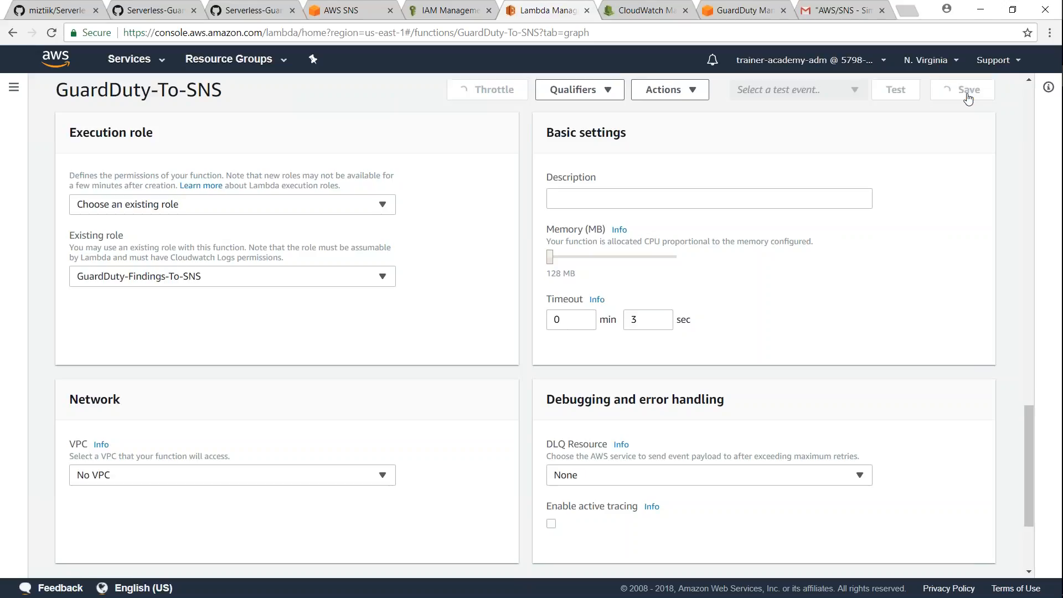
{"action": "scroll", "coordinate": [546, 418], "scroll_direction": "up", "scroll_amount": 5}
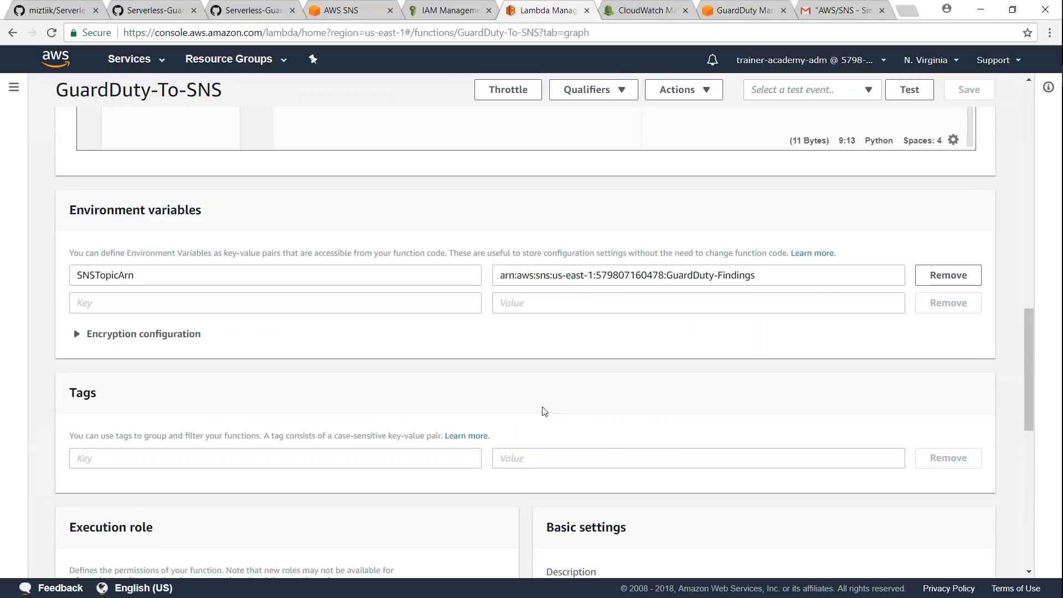
{"action": "scroll", "coordinate": [547, 419], "scroll_direction": "up", "scroll_amount": 5}
{"action": "scroll", "coordinate": [546, 417], "scroll_direction": "up", "scroll_amount": 5}
{"action": "scroll", "coordinate": [547, 418], "scroll_direction": "up", "scroll_amount": 5}
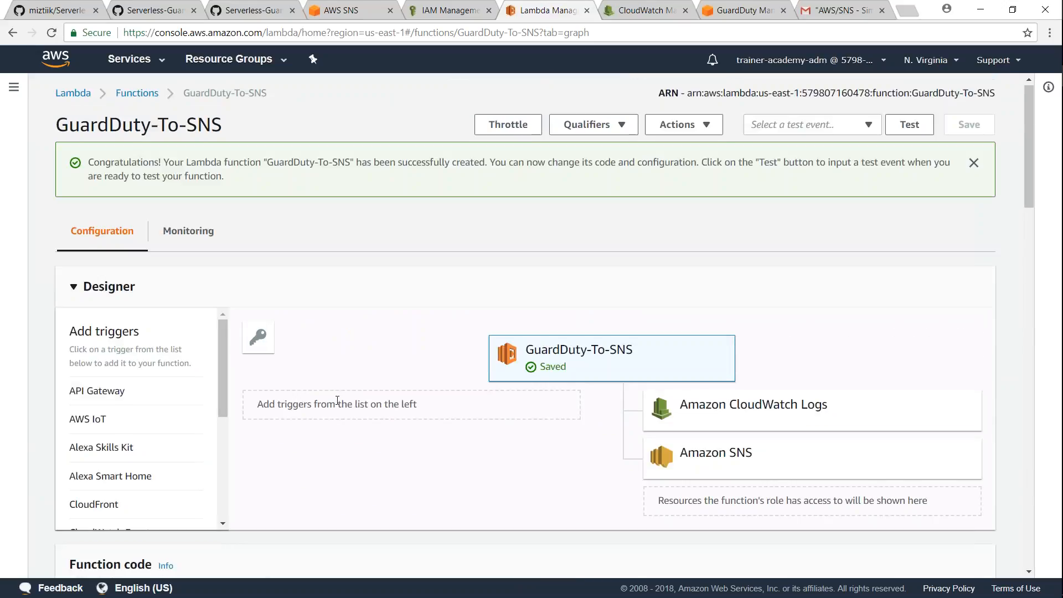
{"action": "left_click_drag", "start_coordinate": [260, 404], "coordinate": [444, 406]}
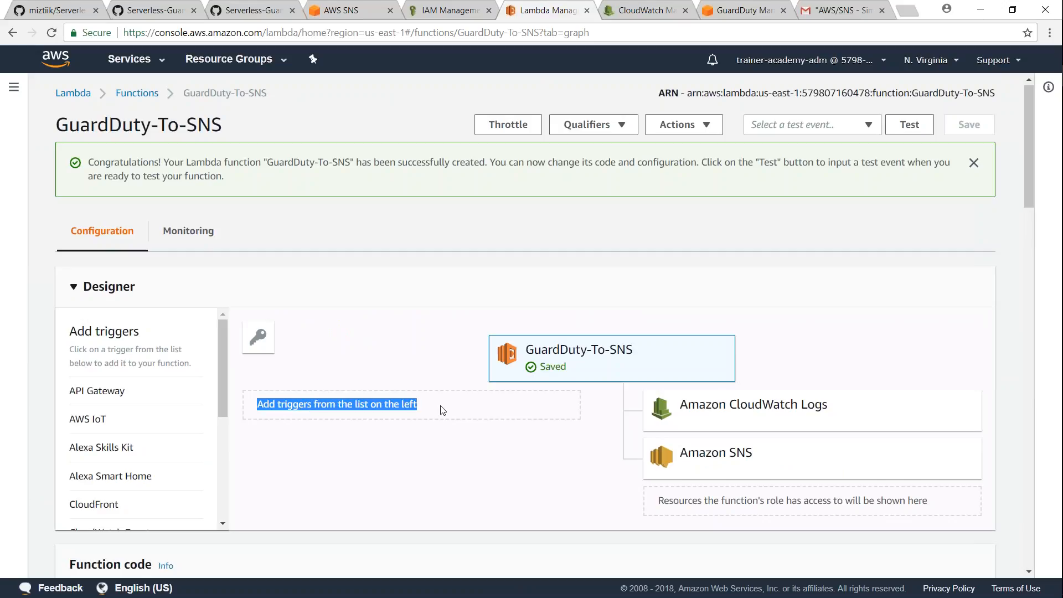
{"action": "left_click", "coordinate": [416, 407]}
{"action": "left_click_drag", "start_coordinate": [419, 406], "coordinate": [258, 407]}
{"action": "left_click", "coordinate": [58, 10]}
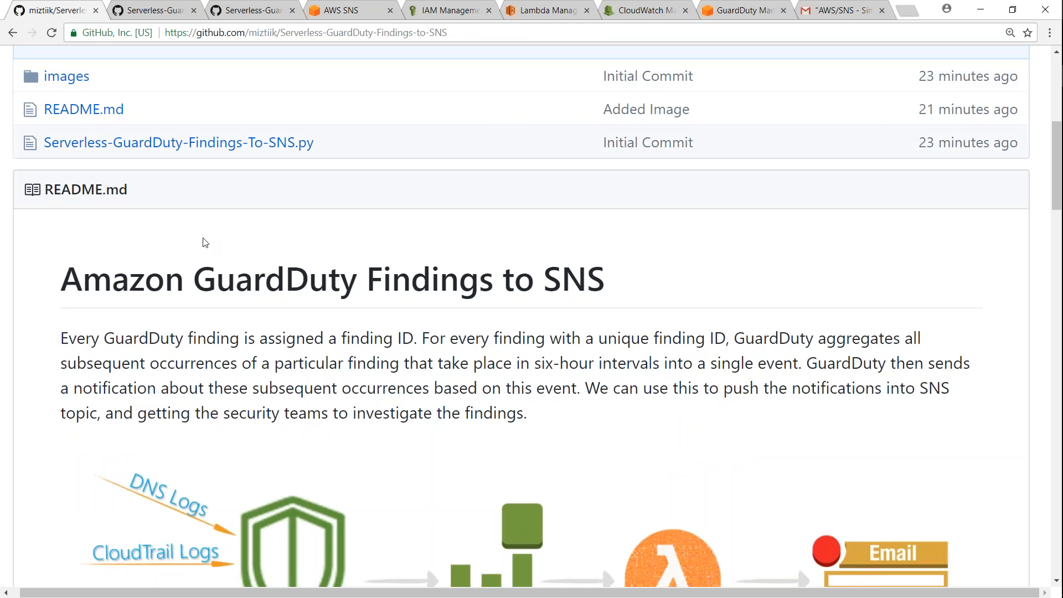
{"action": "scroll", "coordinate": [204, 243], "scroll_direction": "down", "scroll_amount": 5}
{"action": "scroll", "coordinate": [321, 374], "scroll_direction": "down", "scroll_amount": 4}
{"action": "scroll", "coordinate": [321, 457], "scroll_direction": "down", "scroll_amount": 2}
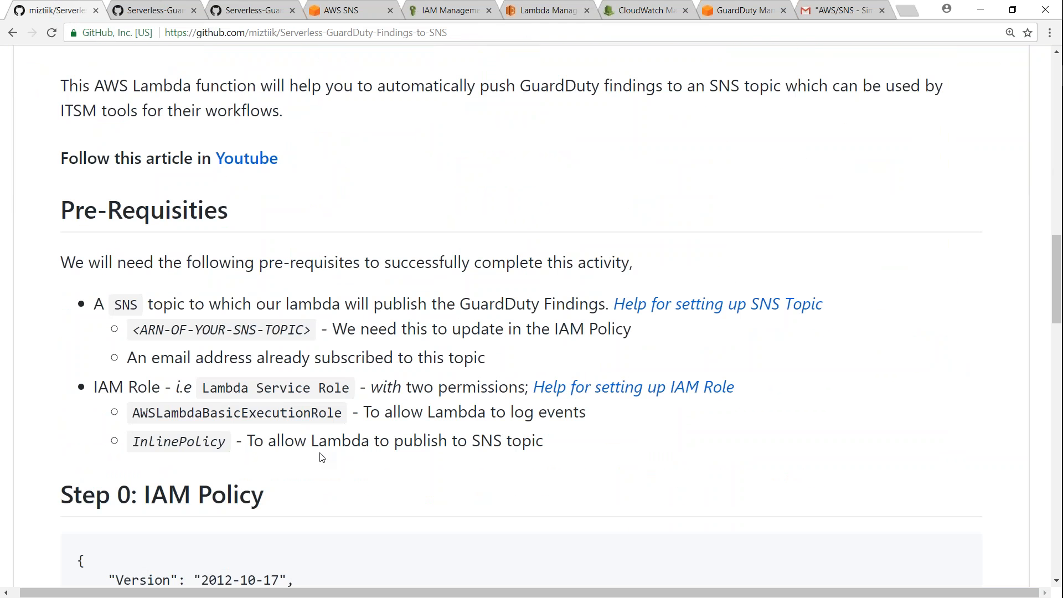
{"action": "scroll", "coordinate": [321, 458], "scroll_direction": "down", "scroll_amount": 1}
{"action": "left_click_drag", "start_coordinate": [168, 423], "coordinate": [255, 424]}
{"action": "scroll", "coordinate": [254, 424], "scroll_direction": "down", "scroll_amount": 3}
{"action": "scroll", "coordinate": [254, 423], "scroll_direction": "down", "scroll_amount": 4}
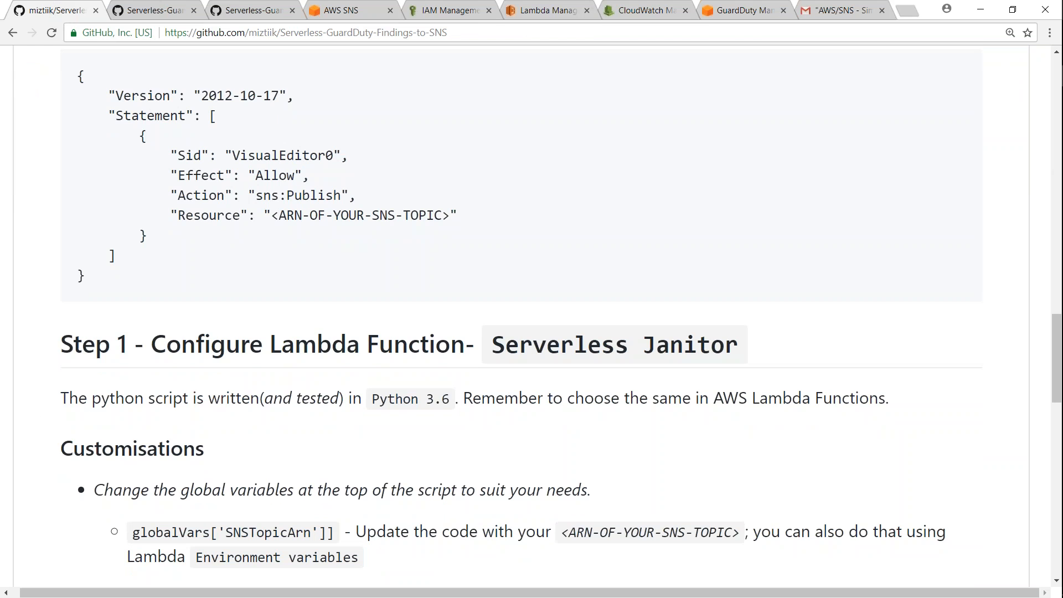
{"action": "left_click_drag", "start_coordinate": [250, 345], "coordinate": [378, 345]}
{"action": "scroll", "coordinate": [365, 426], "scroll_direction": "down", "scroll_amount": 2}
{"action": "scroll", "coordinate": [365, 427], "scroll_direction": "down", "scroll_amount": 4}
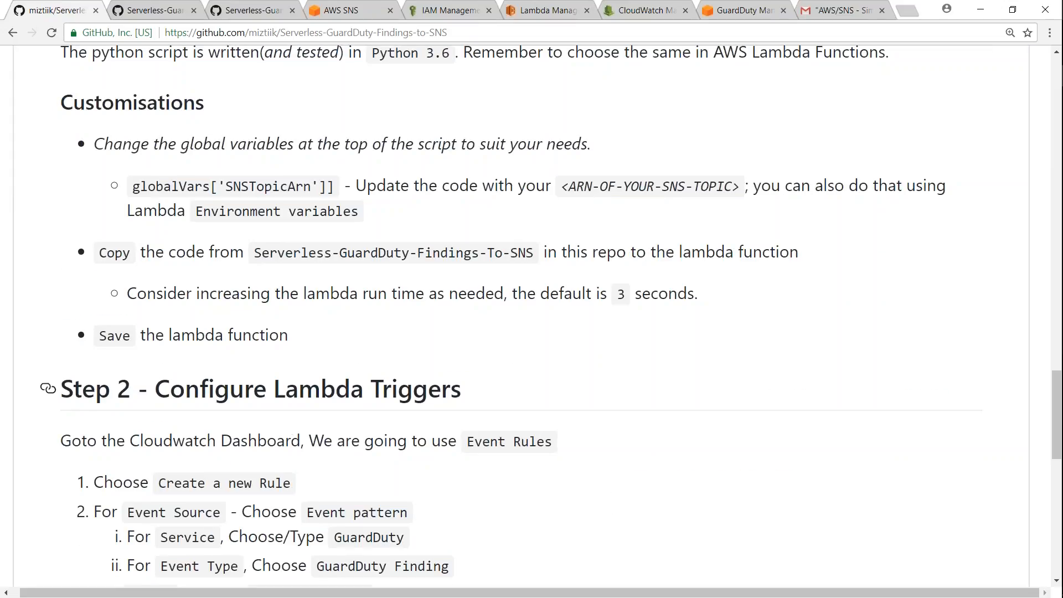
Read the README's Step 2 trigger instructions and bring up the CloudWatch event rules page.
{"action": "left_click_drag", "start_coordinate": [169, 388], "coordinate": [411, 389]}
{"action": "left_click", "coordinate": [436, 397]}
{"action": "scroll", "coordinate": [435, 398], "scroll_direction": "down", "scroll_amount": 1}
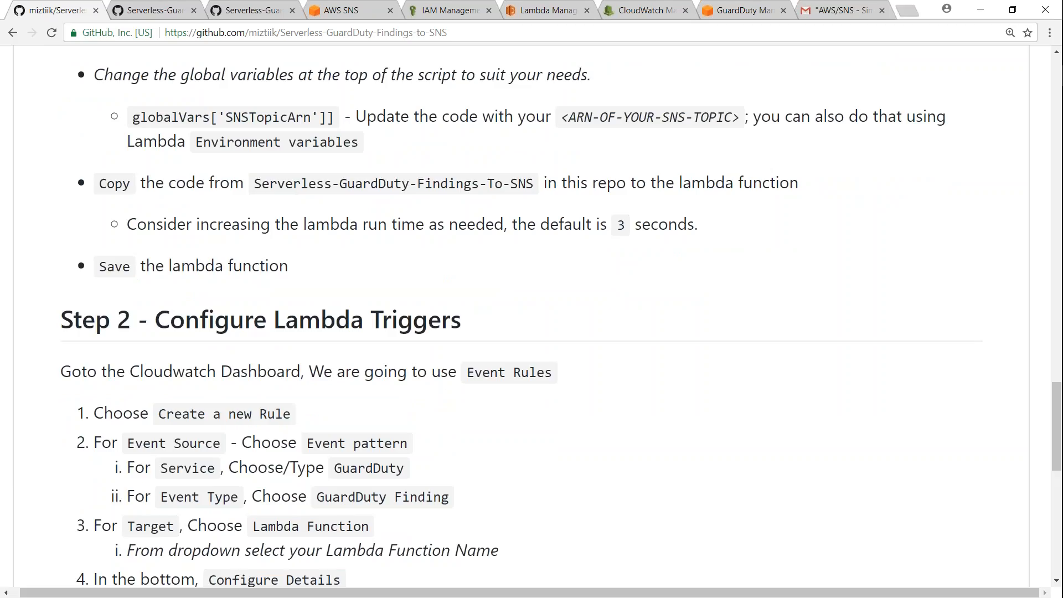
{"action": "left_click", "coordinate": [645, 10]}
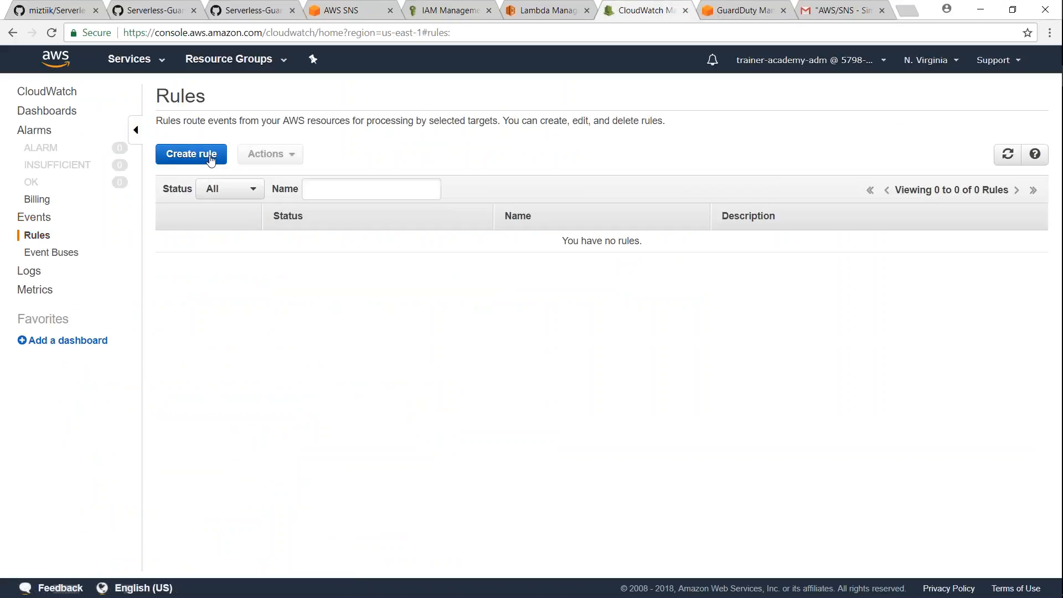
Start a new CloudWatch Events rule matching GuardDuty service, GuardDuty Finding events.
{"action": "left_click", "coordinate": [192, 153]}
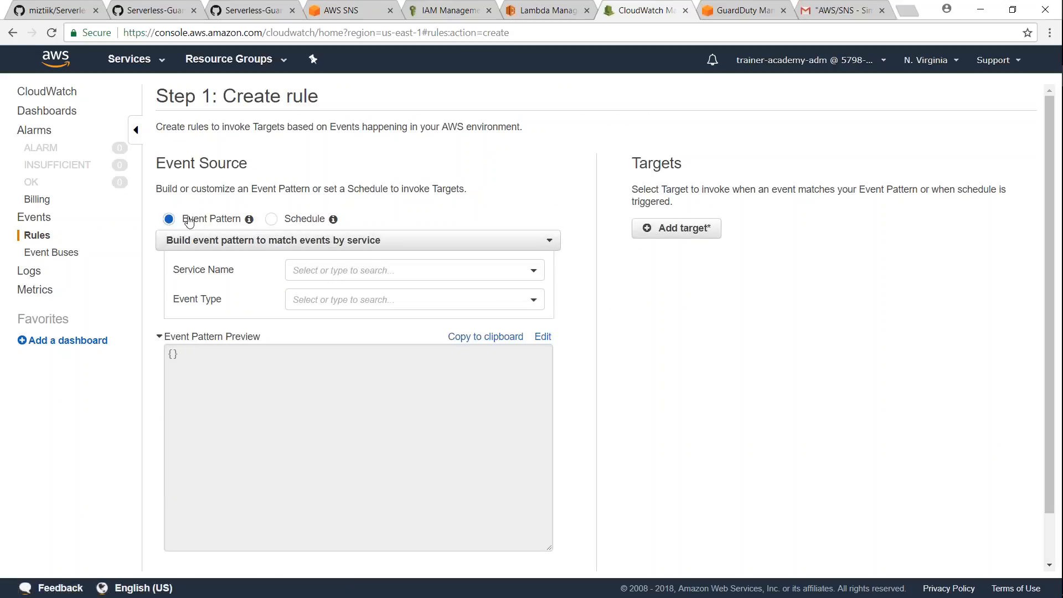
{"action": "left_click", "coordinate": [331, 272]}
{"action": "type", "text": "Guar"}
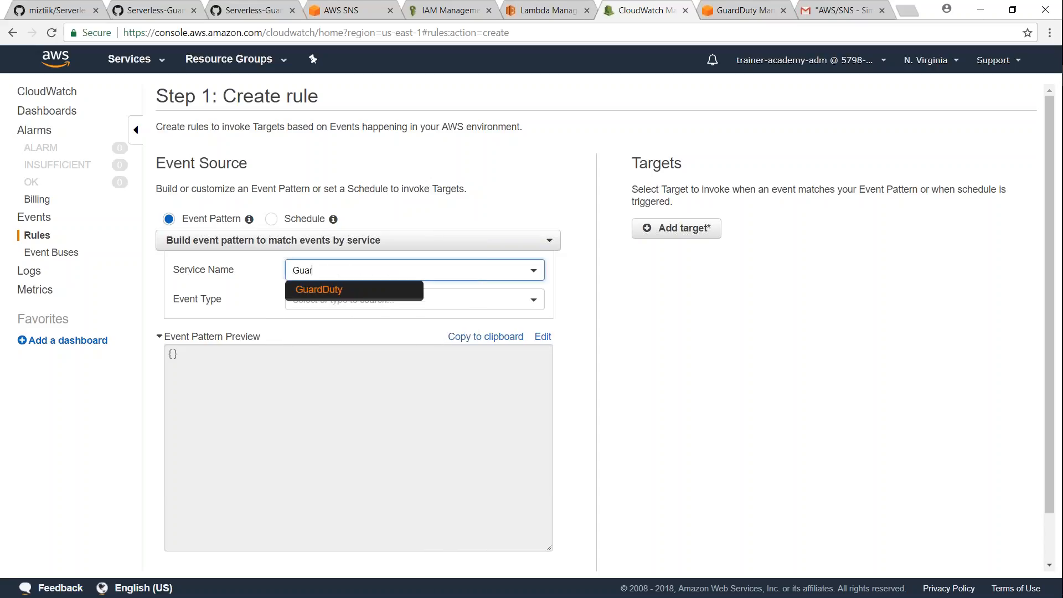
{"action": "key", "text": "Return"}
{"action": "left_click", "coordinate": [337, 302]}
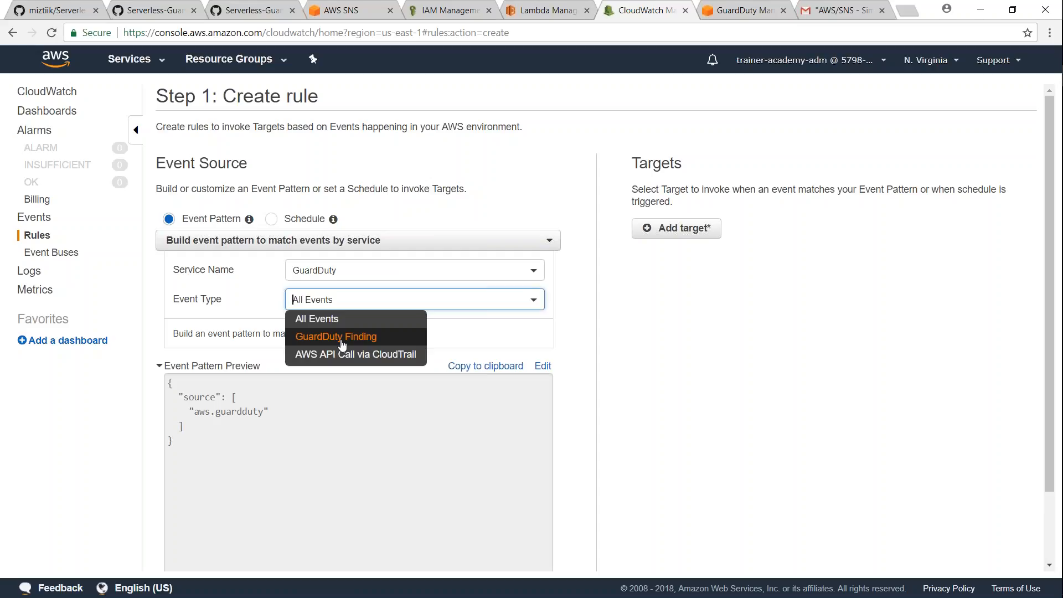
{"action": "left_click", "coordinate": [336, 336]}
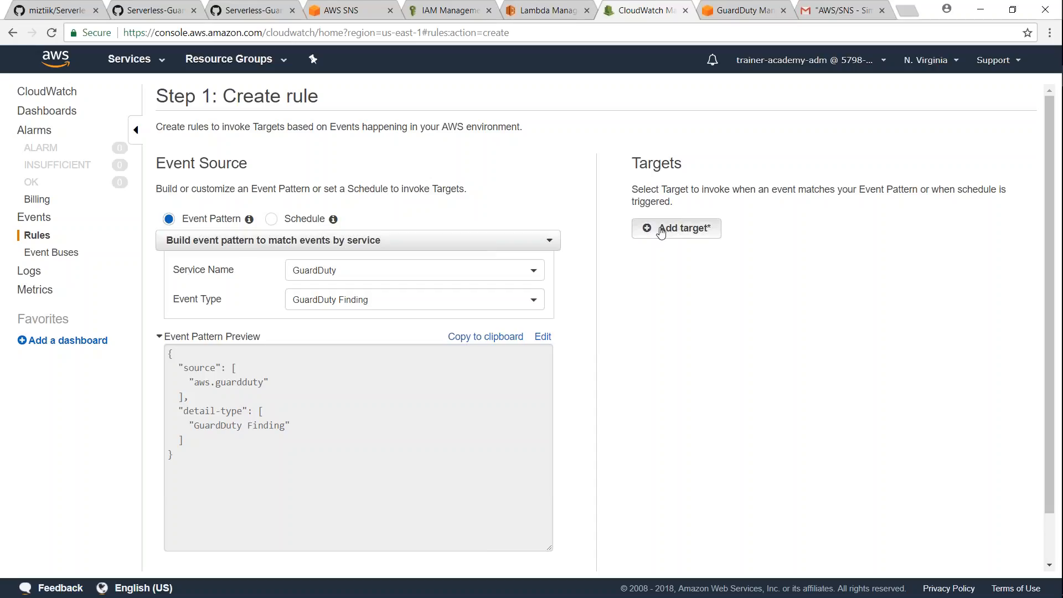
Add the GuardDuty-To-SNS Lambda function as the rule's target and continue to details.
{"action": "left_click", "coordinate": [662, 232]}
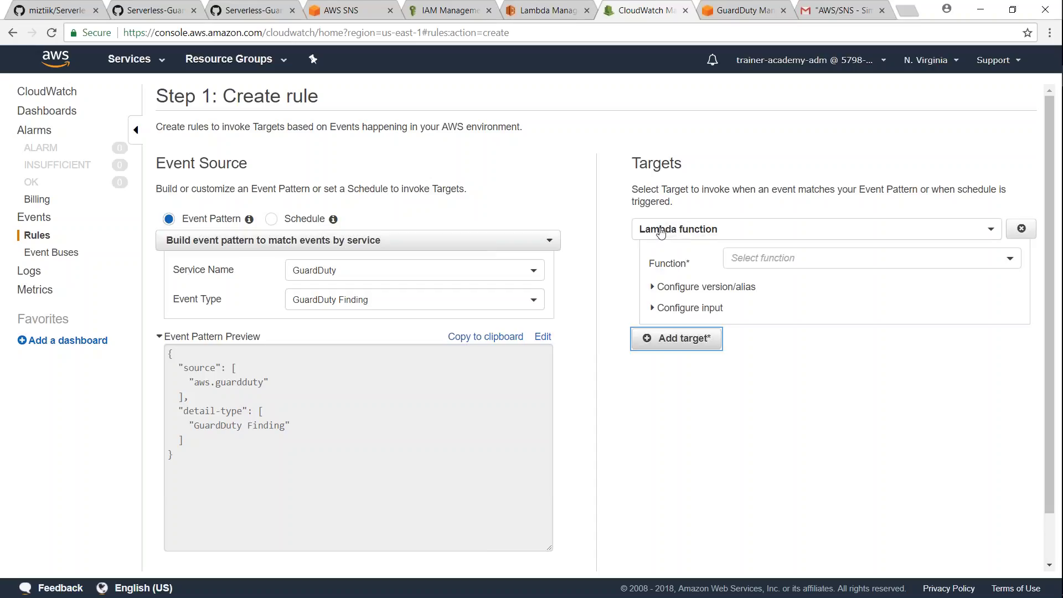
{"action": "left_click", "coordinate": [755, 260]}
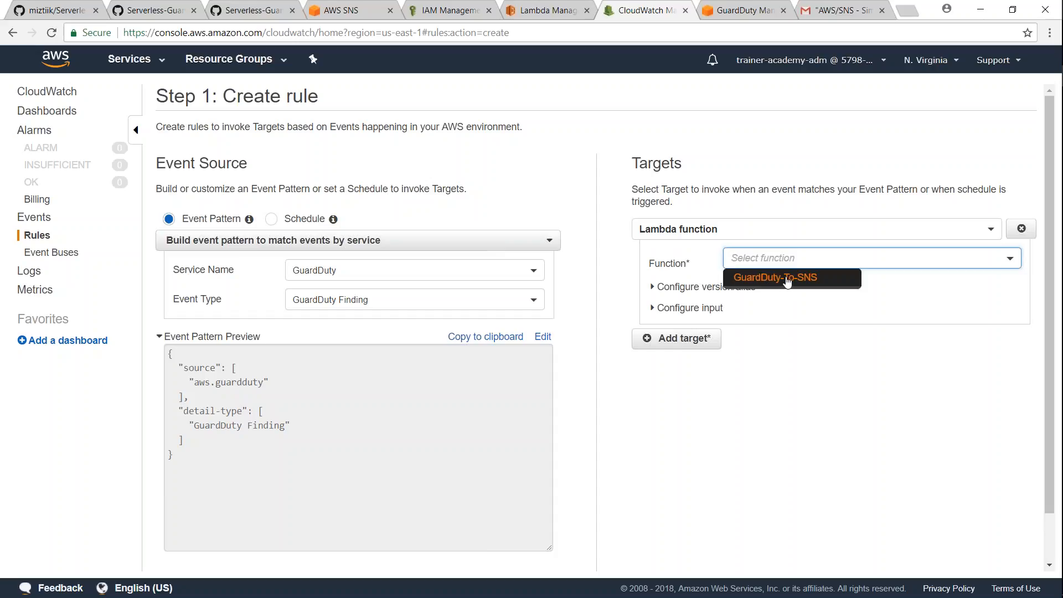
{"action": "left_click", "coordinate": [789, 279]}
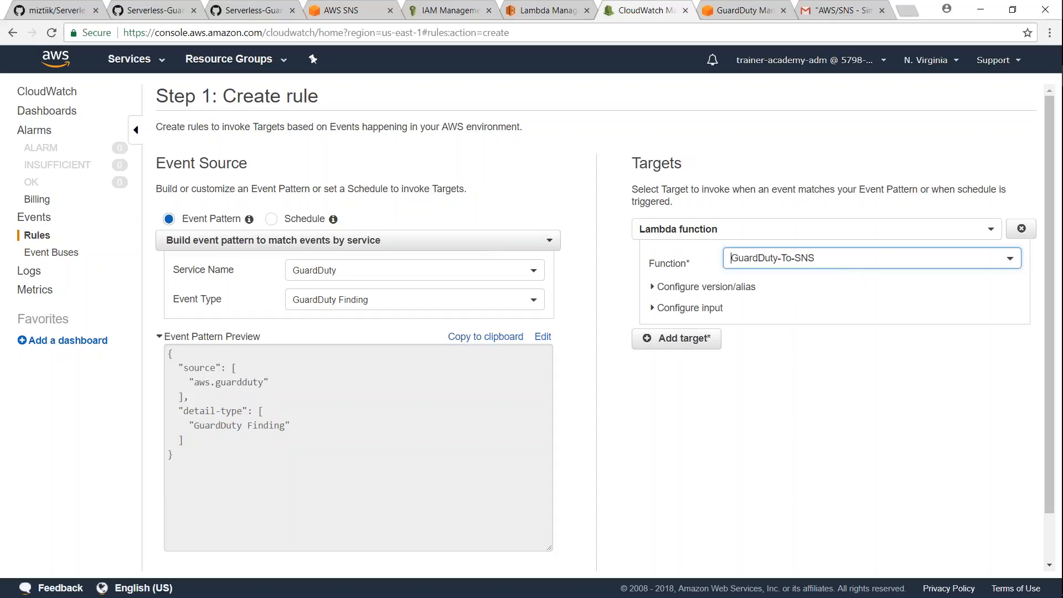
{"action": "scroll", "coordinate": [798, 311], "scroll_direction": "down", "scroll_amount": 2}
{"action": "scroll", "coordinate": [819, 424], "scroll_direction": "down", "scroll_amount": 2}
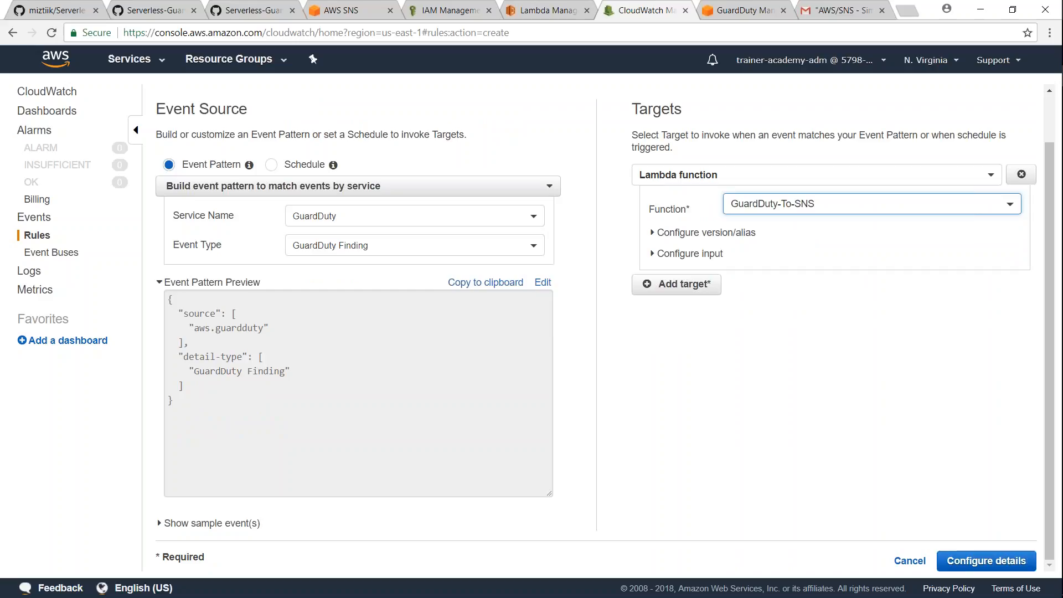
{"action": "left_click", "coordinate": [966, 563]}
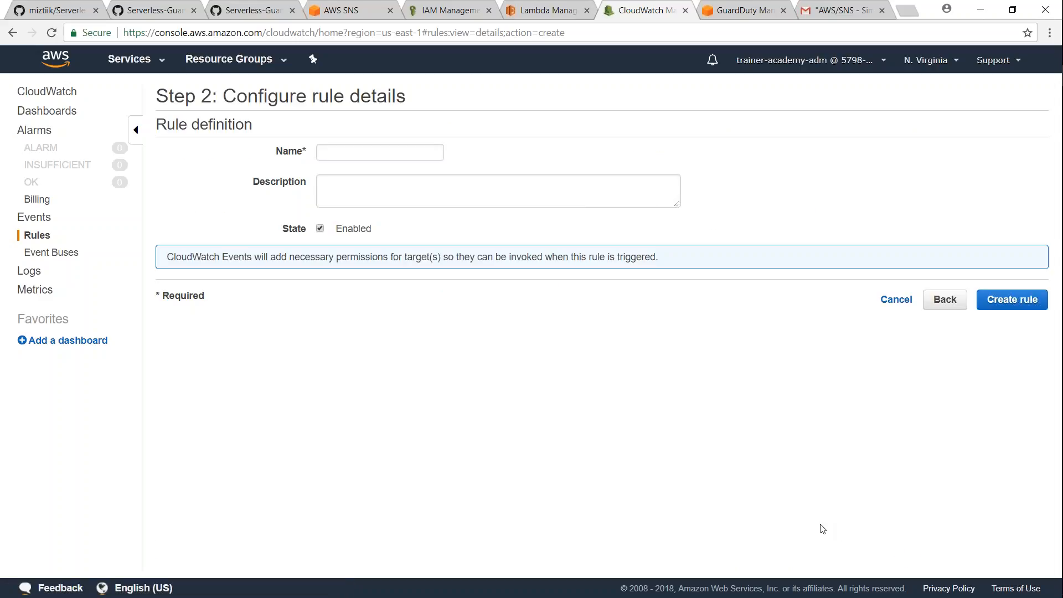
Name the rule GuardDuty-To-SNS-Rule, reuse the name as description, and create it enabled.
{"action": "left_click", "coordinate": [351, 154]}
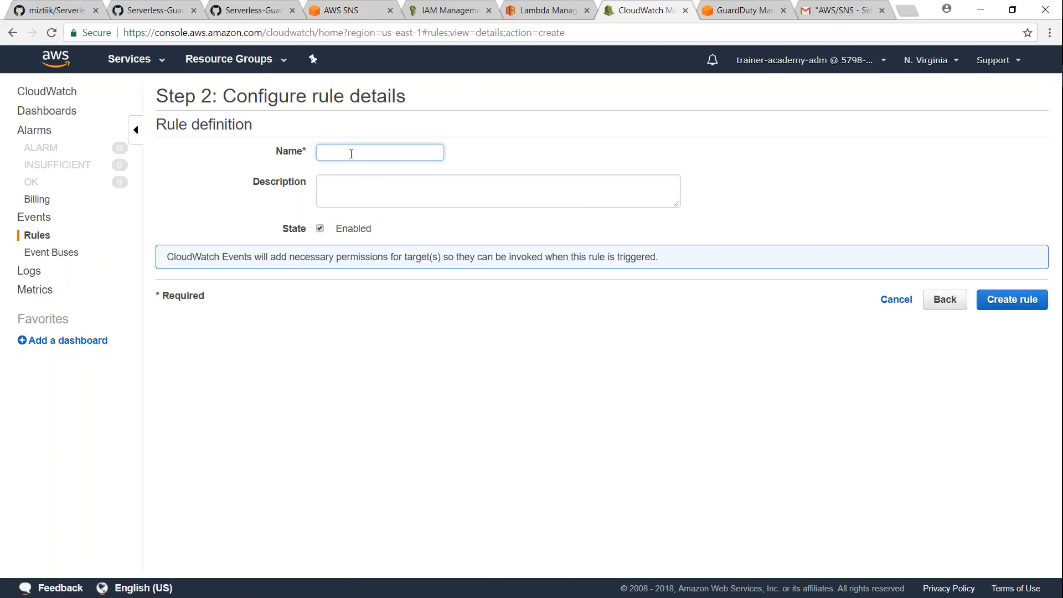
{"action": "type", "text": "GuardDuty"}
{"action": "type", "text": "-To-"}
{"action": "type", "text": "SNS-"}
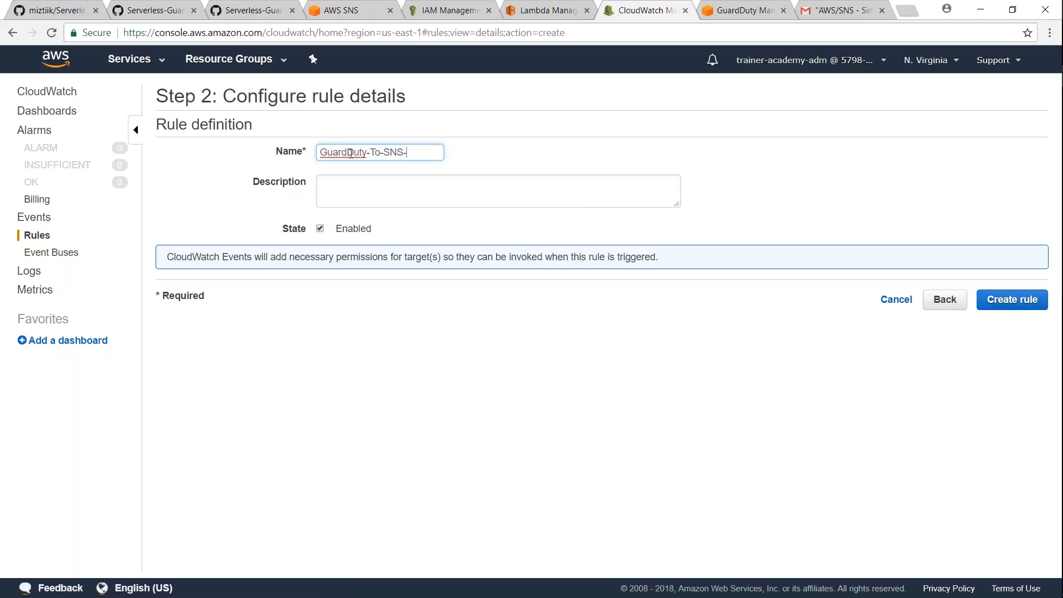
{"action": "type", "text": "Rule"}
{"action": "key", "text": "ctrl+a"}
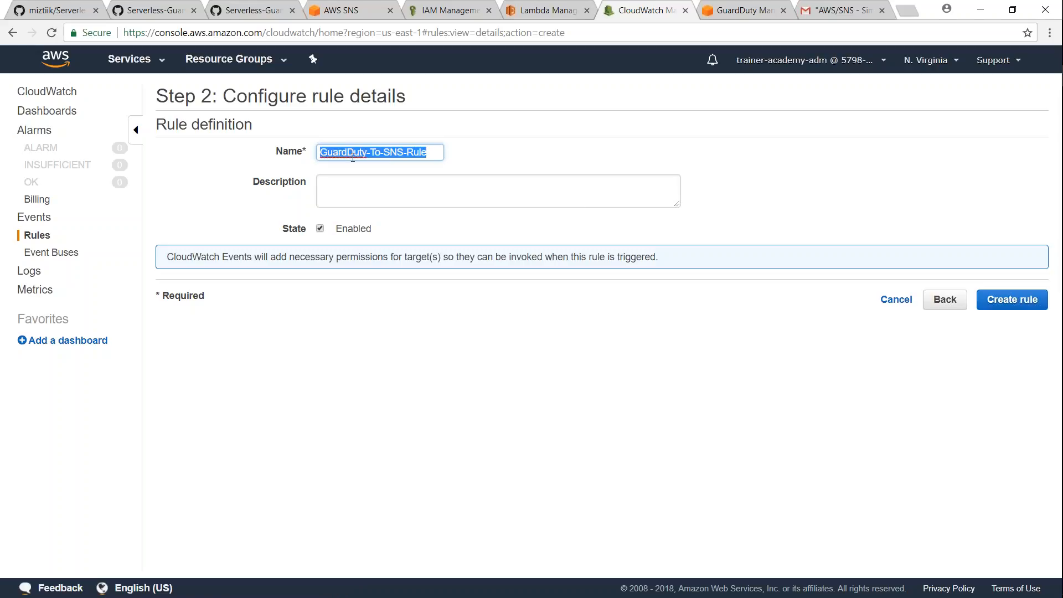
{"action": "key", "text": "ctrl+c"}
{"action": "left_click", "coordinate": [498, 190]}
{"action": "key", "text": "ctrl+v"}
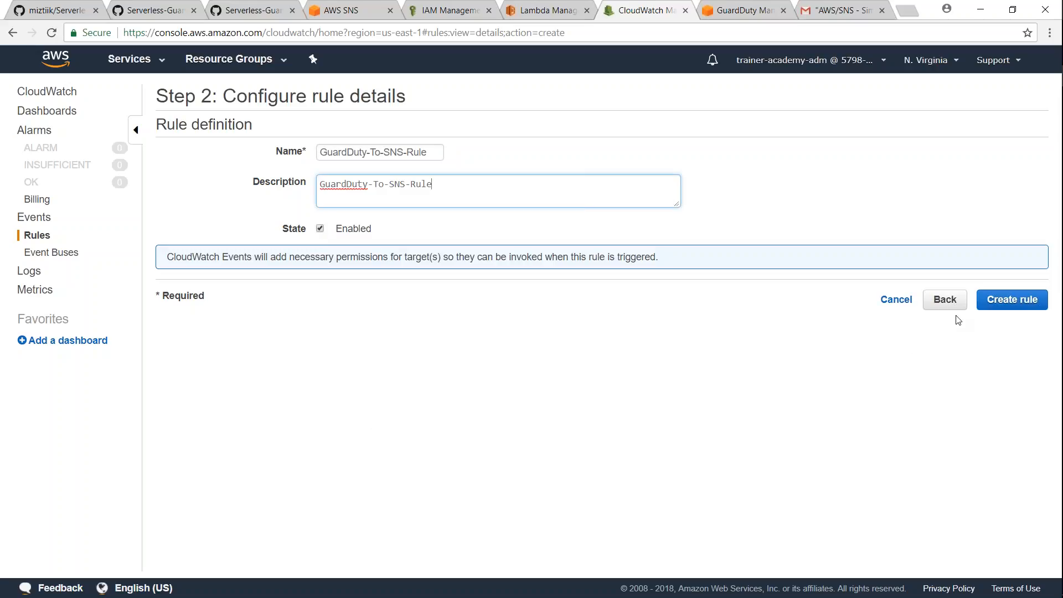
{"action": "left_click", "coordinate": [1005, 299]}
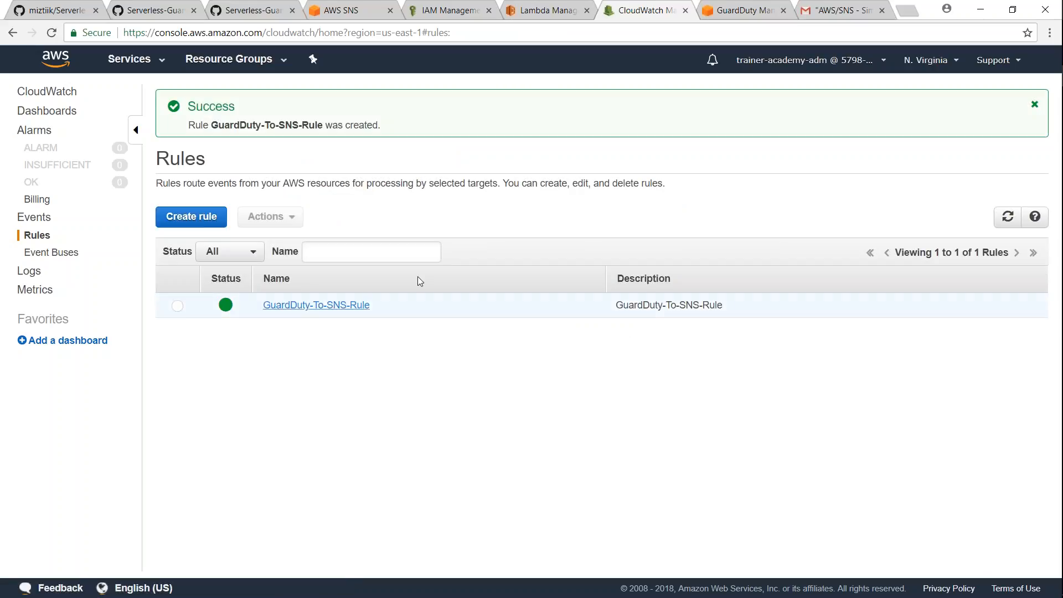
{"action": "left_click", "coordinate": [546, 10]}
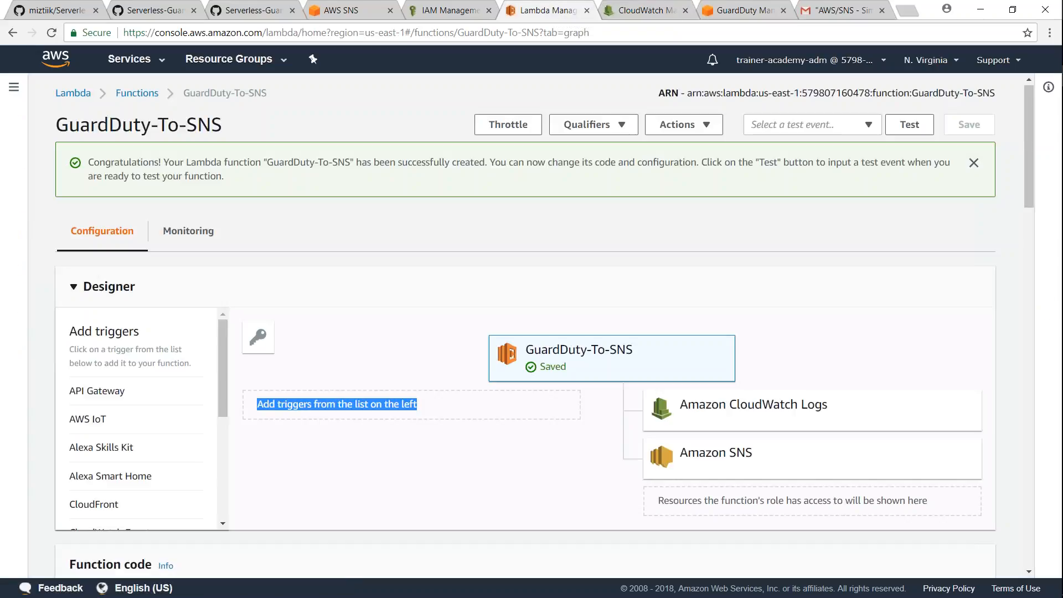
Reopen GuardDuty-To-SNS and verify GuardDuty-To-SNS-Rule appears as its CloudWatch Events trigger.
{"action": "left_click", "coordinate": [974, 164]}
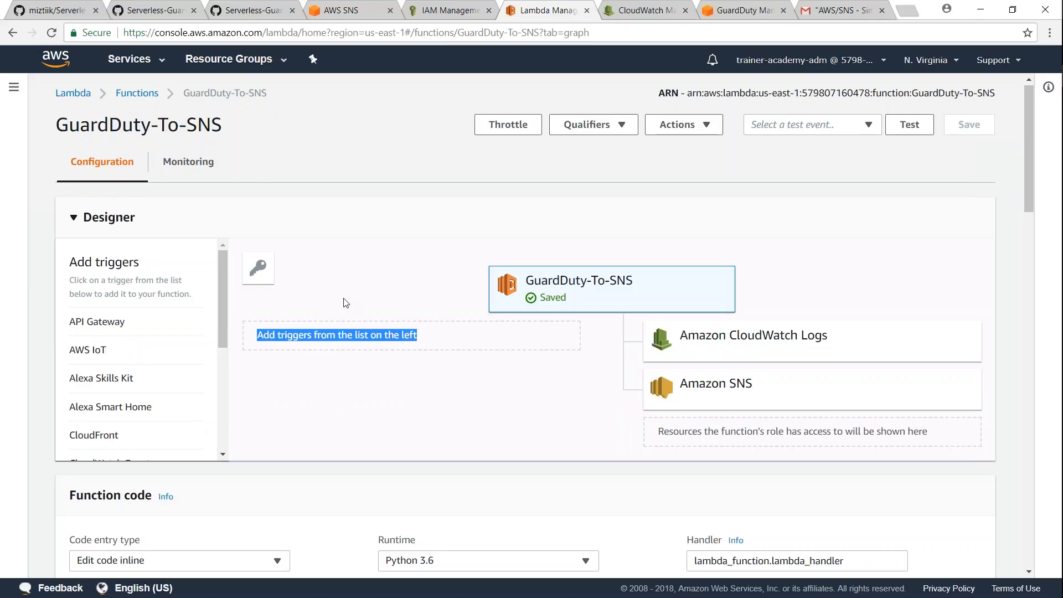
{"action": "left_click", "coordinate": [137, 92]}
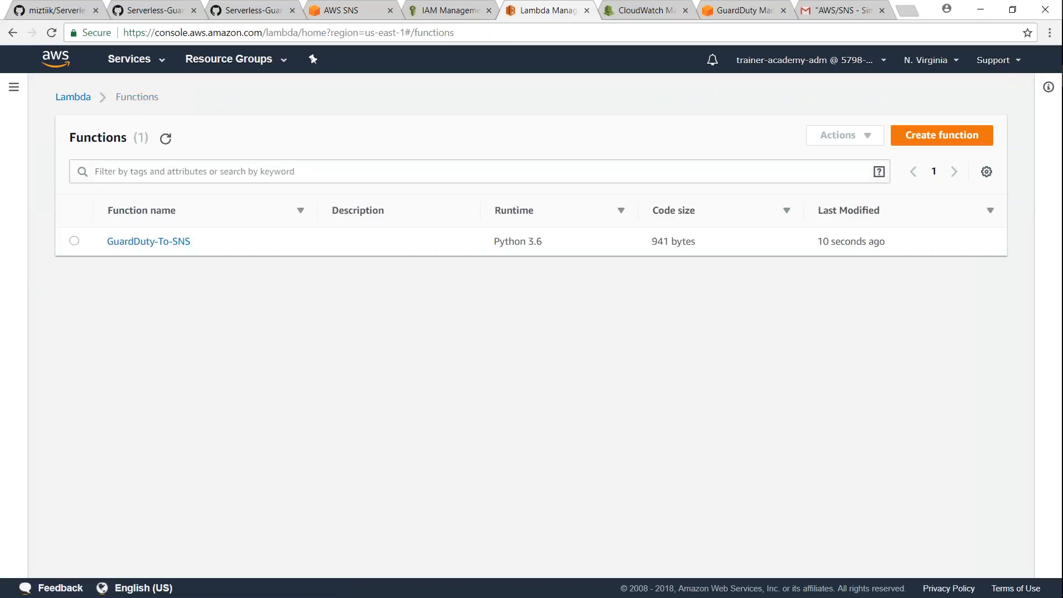
{"action": "left_click", "coordinate": [148, 241]}
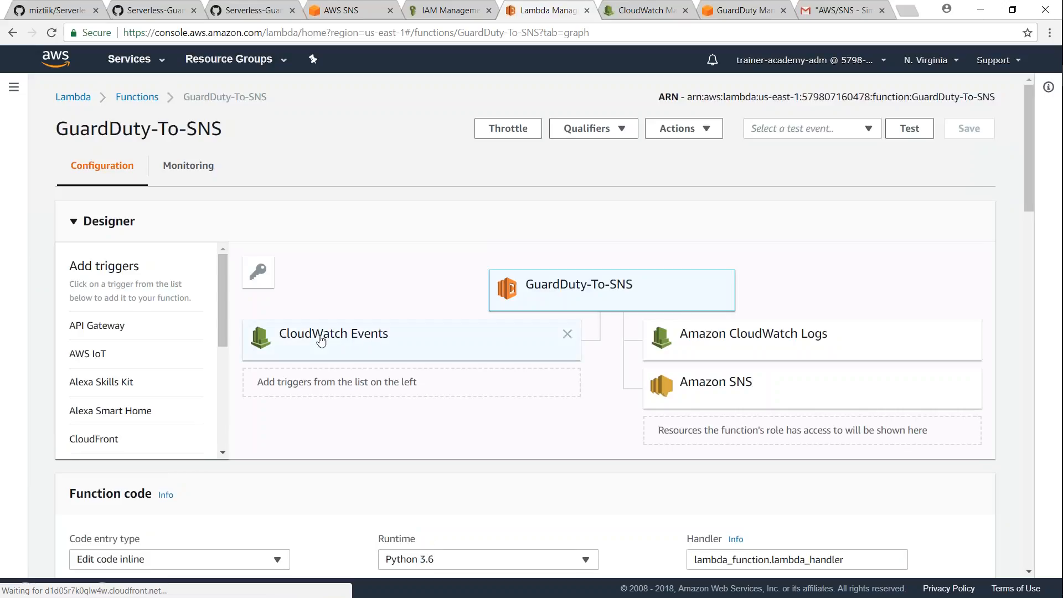
{"action": "scroll", "coordinate": [337, 355], "scroll_direction": "down", "scroll_amount": 5}
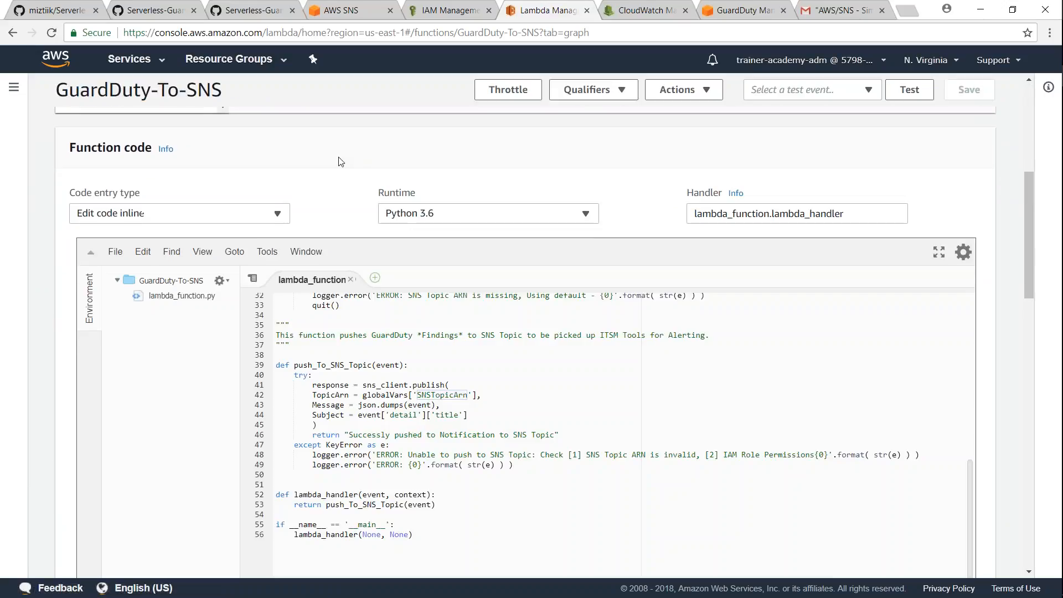
{"action": "scroll", "coordinate": [339, 272], "scroll_direction": "up", "scroll_amount": 3}
{"action": "scroll", "coordinate": [339, 273], "scroll_direction": "up", "scroll_amount": 3}
{"action": "left_click", "coordinate": [337, 339]}
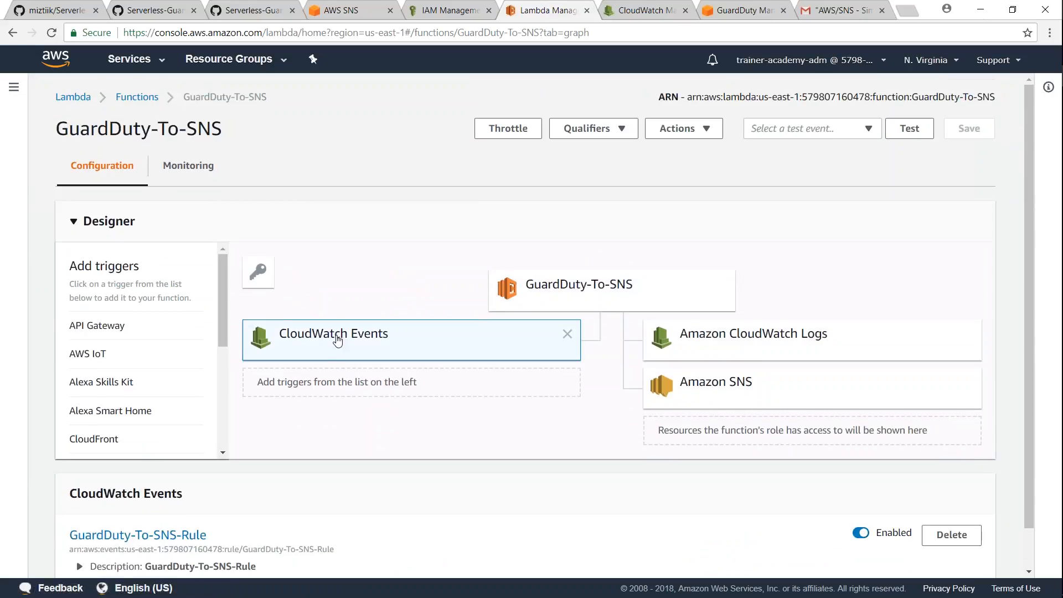
{"action": "scroll", "coordinate": [337, 339], "scroll_direction": "down", "scroll_amount": 1}
{"action": "left_click_drag", "start_coordinate": [151, 525], "coordinate": [268, 528]}
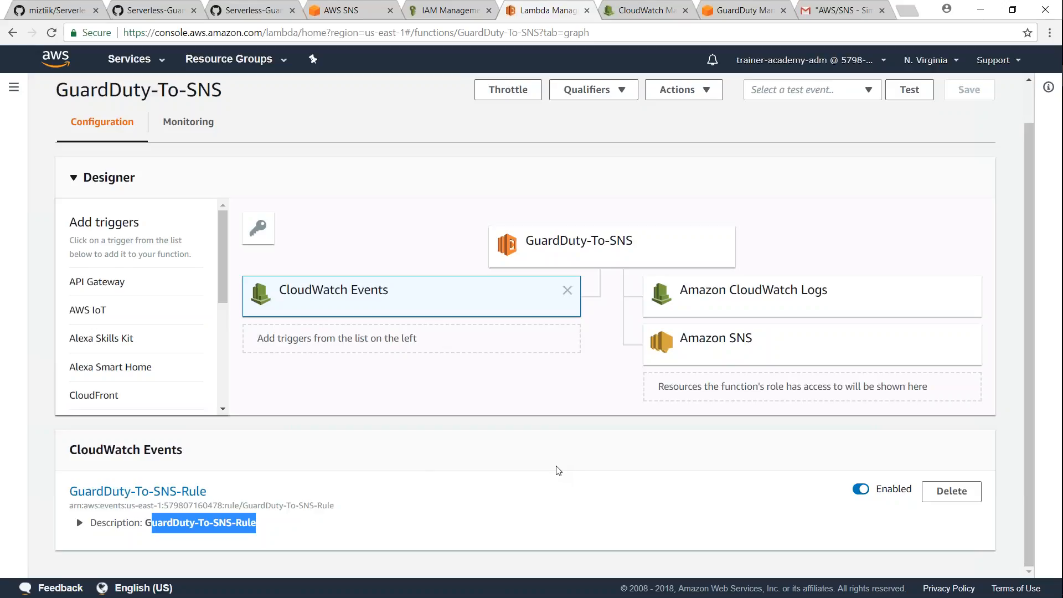
{"action": "left_click", "coordinate": [737, 10]}
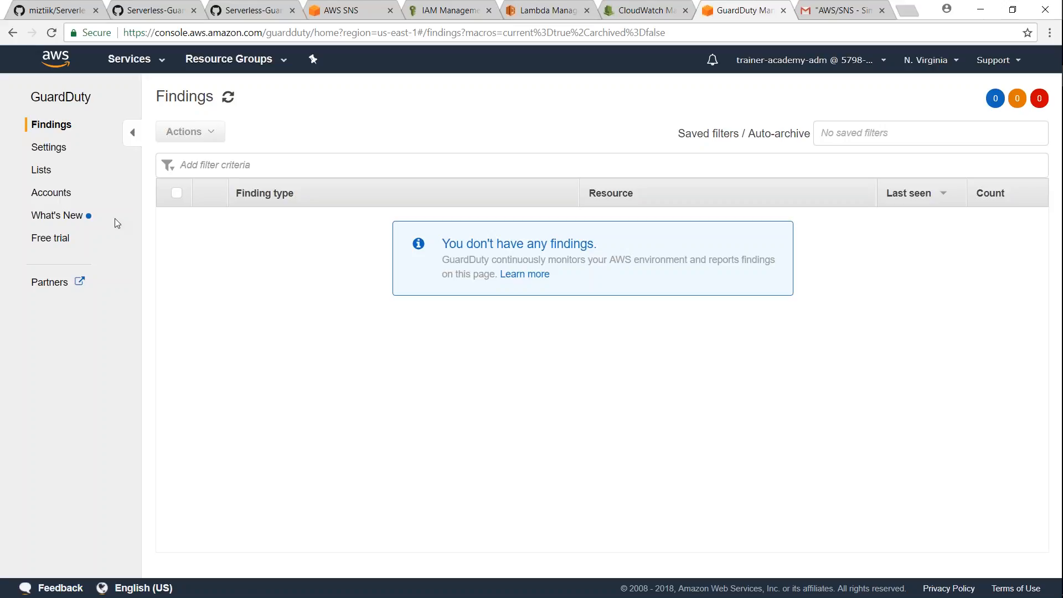
Generate GuardDuty sample findings from Settings, check the findings list and the Gmail inbox.
{"action": "left_click", "coordinate": [49, 147]}
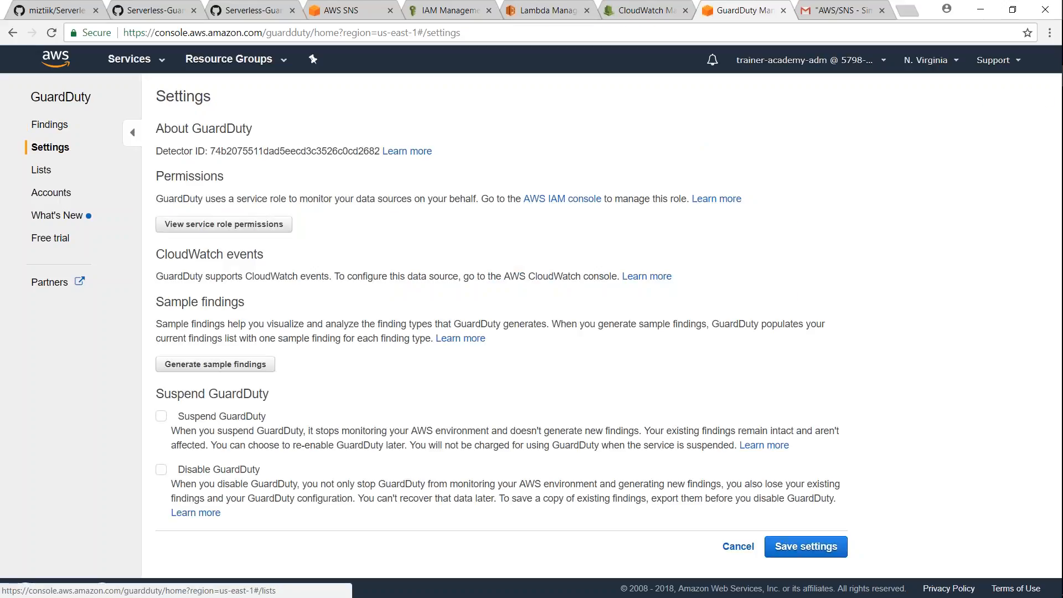
{"action": "left_click", "coordinate": [215, 364]}
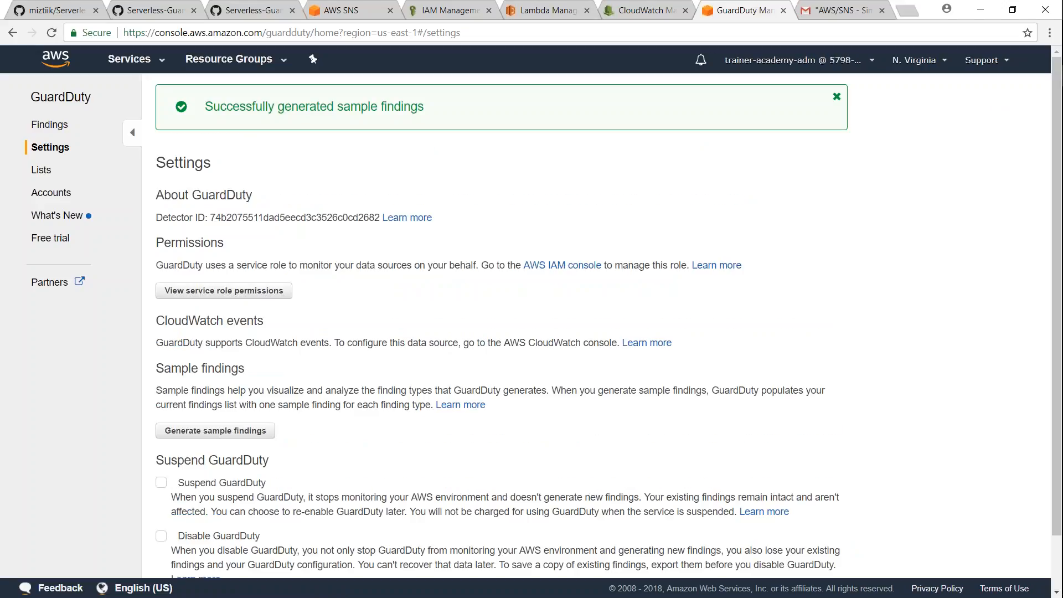
{"action": "left_click", "coordinate": [50, 125]}
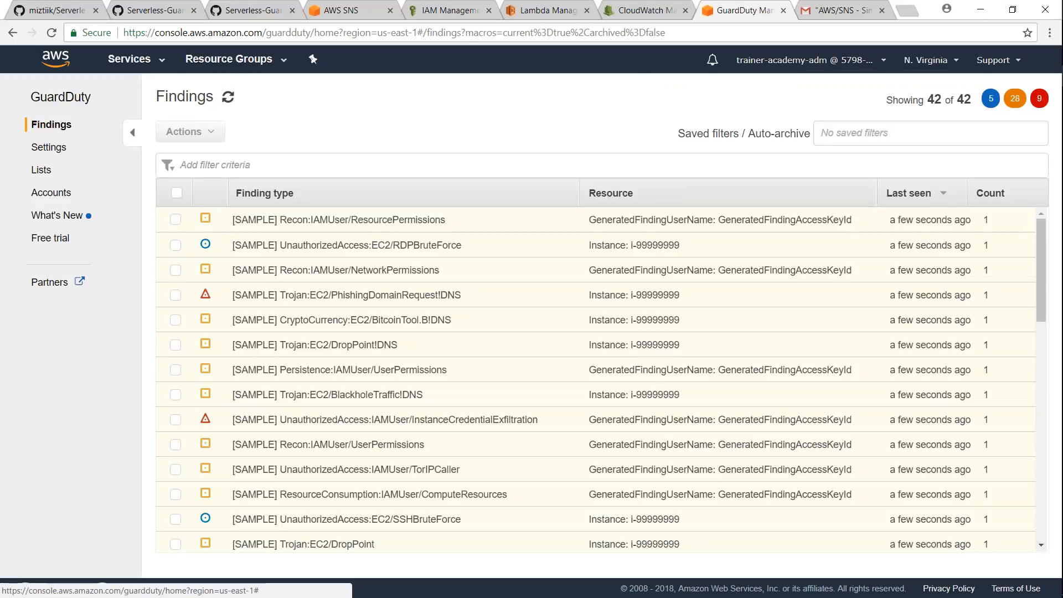
{"action": "left_click", "coordinate": [833, 13]}
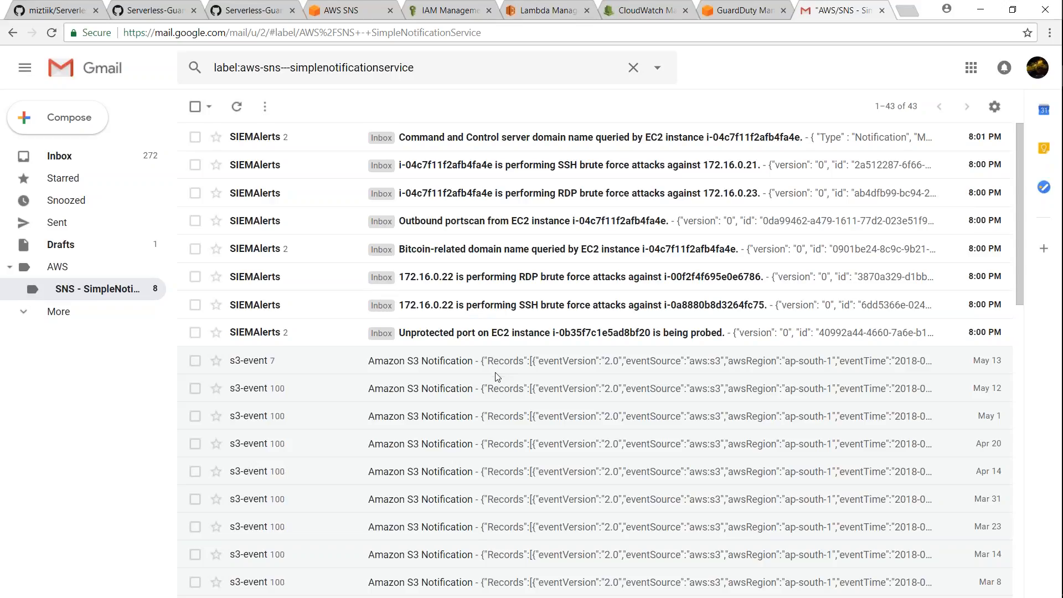
{"action": "key", "text": "ctrl+6"}
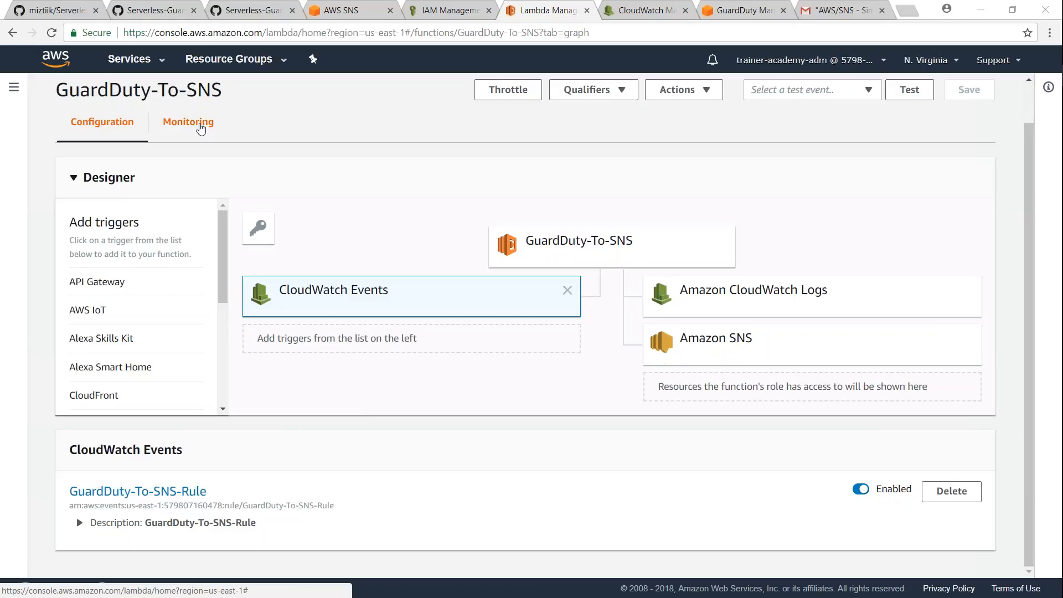
Refresh the GuardDuty-To-SNS monitoring charts until about 66 invocations show, then view Gmail.
{"action": "left_click", "coordinate": [200, 127]}
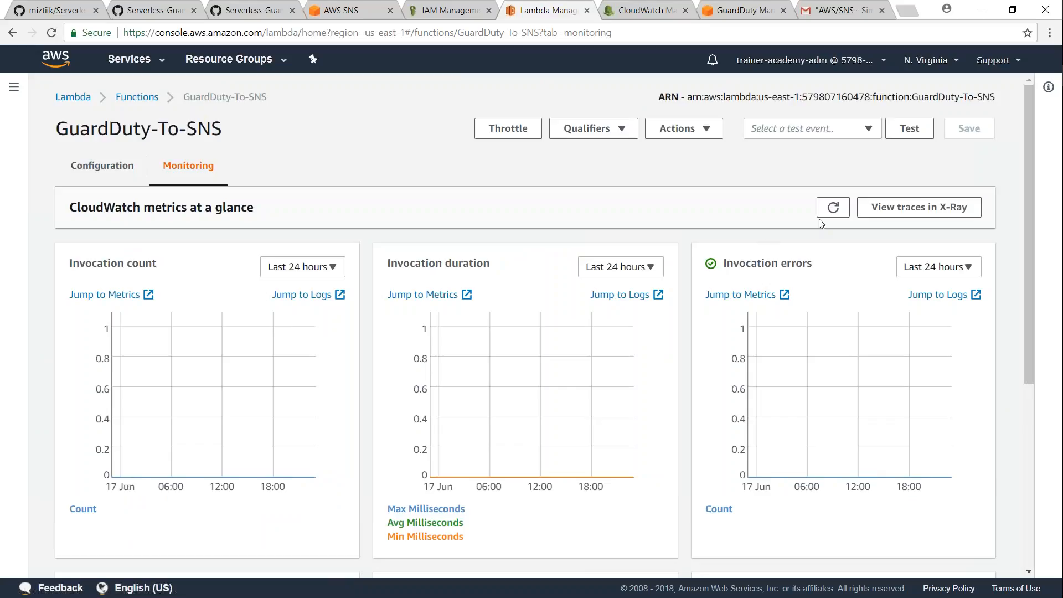
{"action": "left_click", "coordinate": [833, 208]}
{"action": "left_click", "coordinate": [834, 208]}
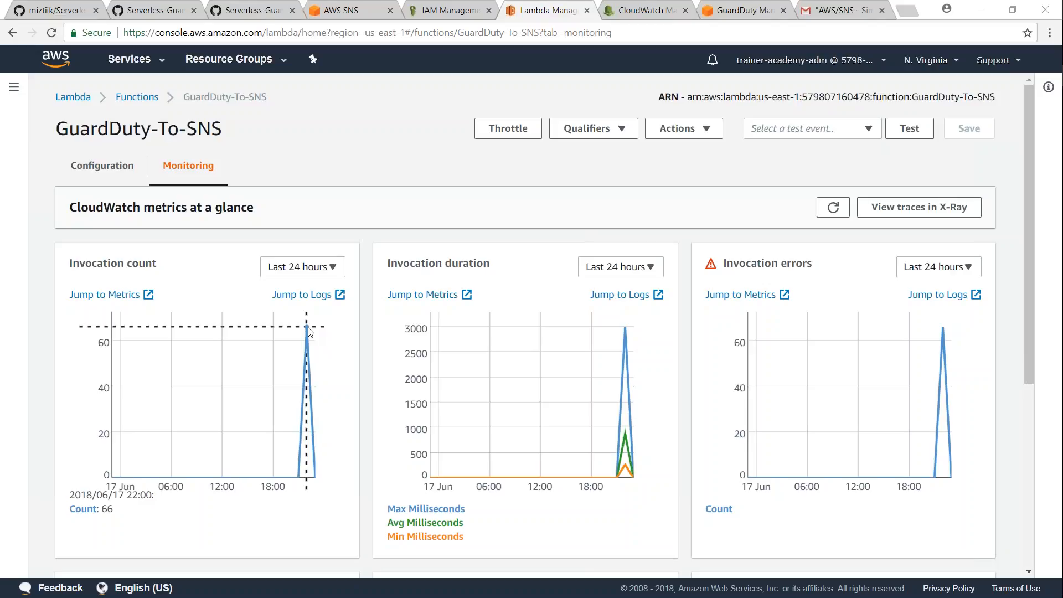
{"action": "key", "text": "ctrl+9"}
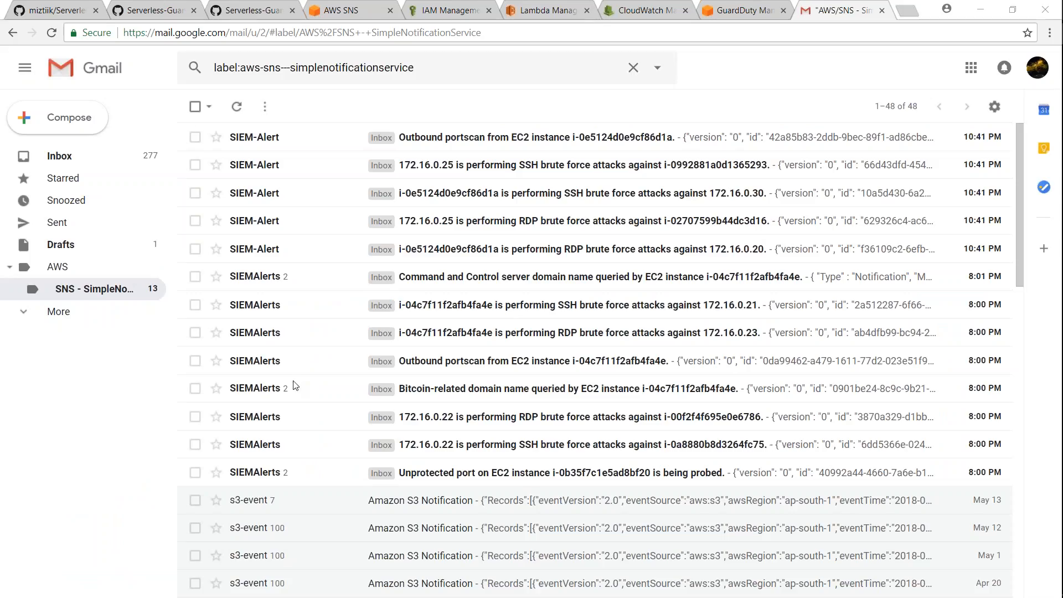
{"action": "mouse_move", "coordinate": [536, 137]}
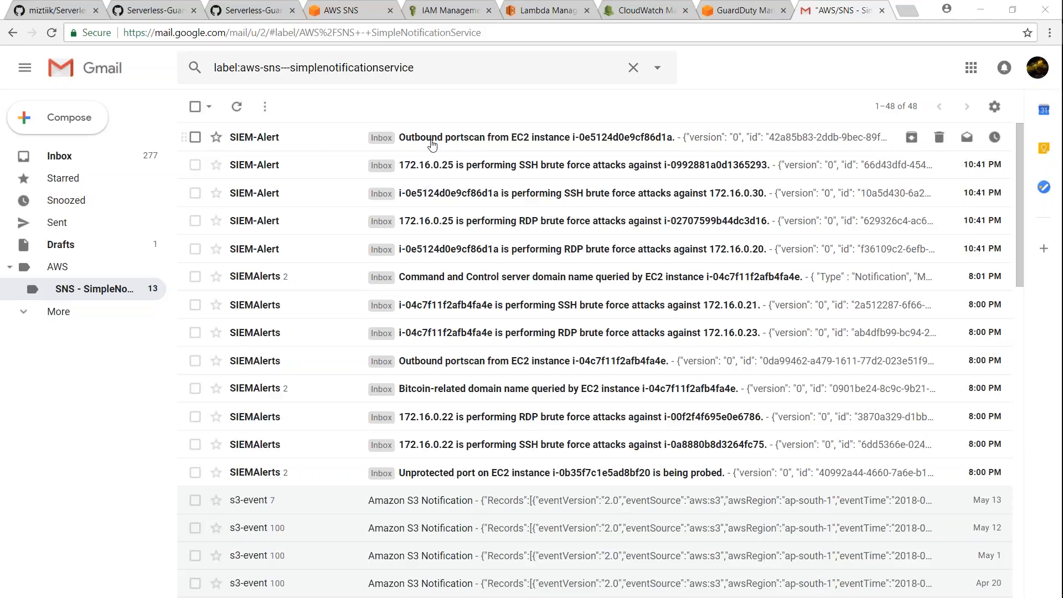
Read the 'Outbound portscan from EC2 instance' SIEM-Alert email with the GuardDuty finding JSON.
{"action": "left_click", "coordinate": [433, 140]}
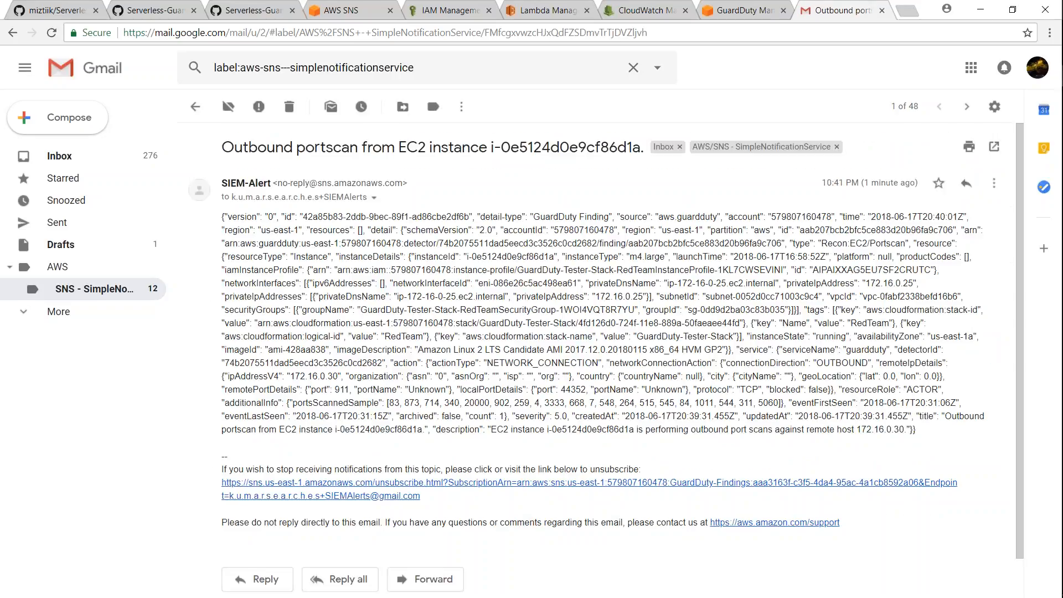